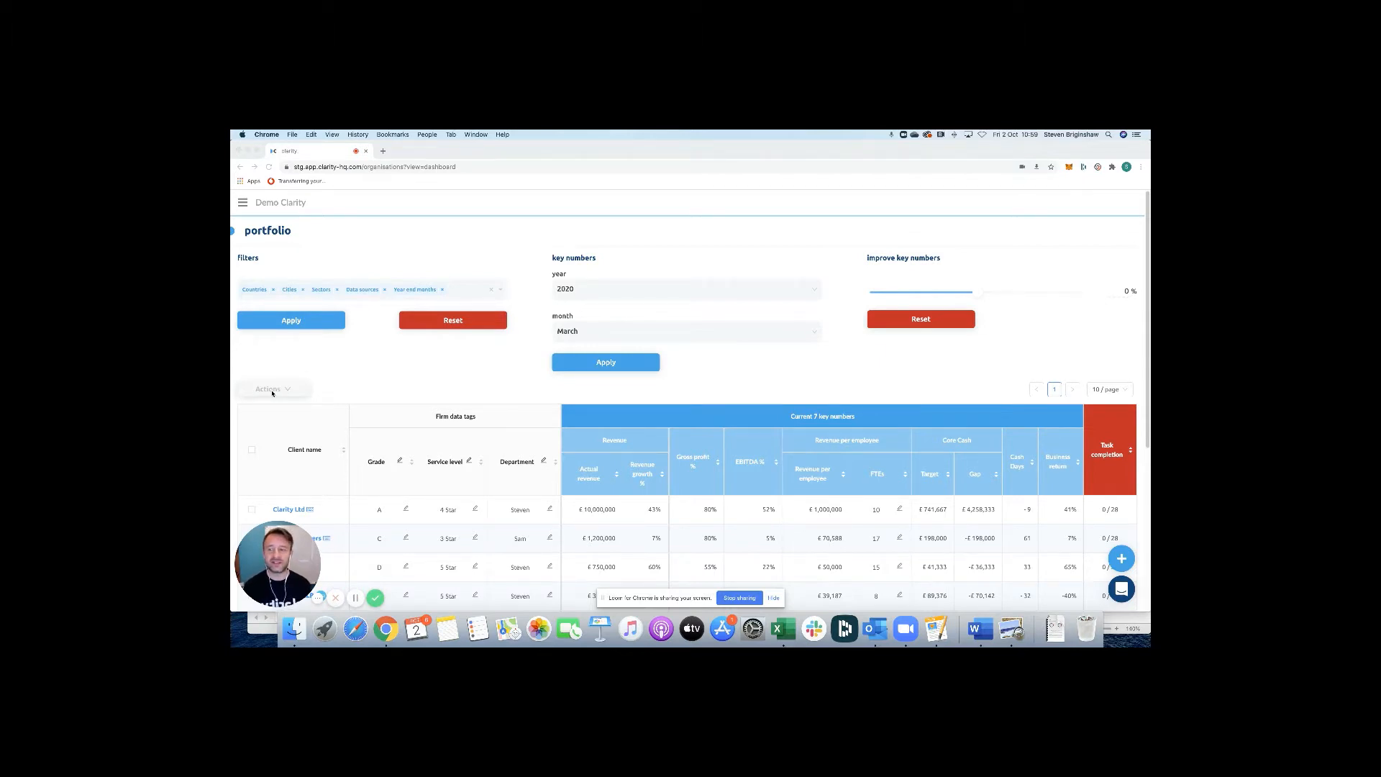
Raise the key-number improvement slider to 5%.
{"action": "left_click", "coordinate": [315, 373]}
{"action": "mouse_move", "coordinate": [297, 392]}
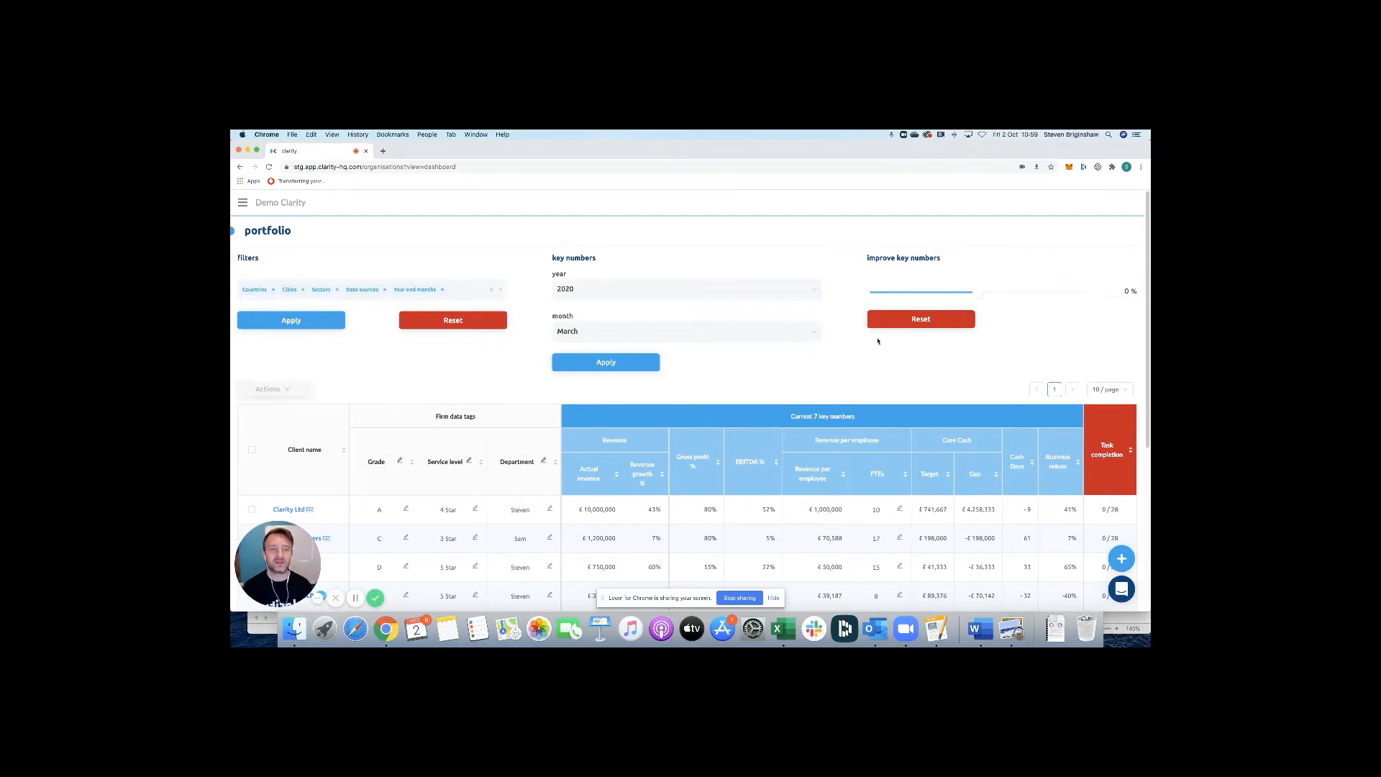
{"action": "left_click_drag", "start_coordinate": [973, 293], "coordinate": [981, 293]}
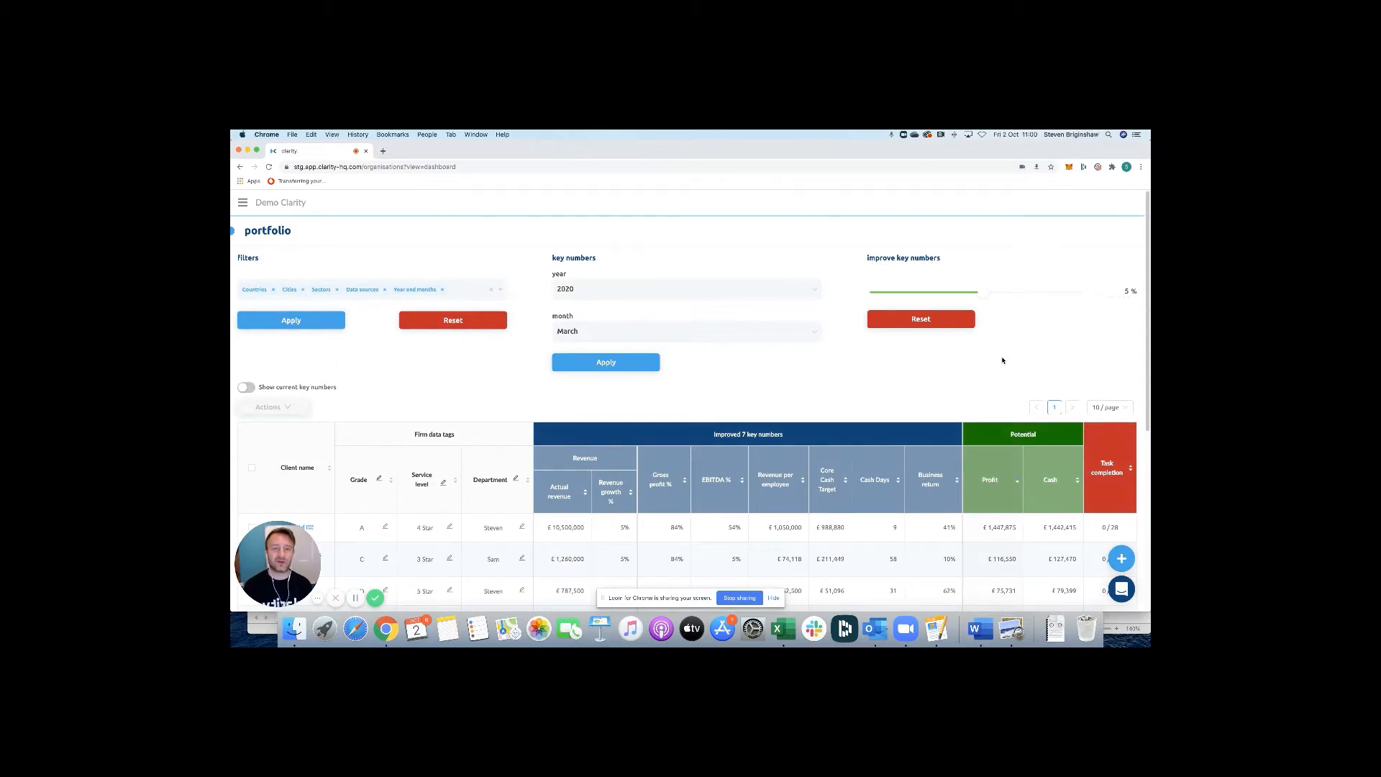
Sort the clients by potential profit, highest first, and scroll through the list.
{"action": "left_click", "coordinate": [1017, 482]}
{"action": "left_click", "coordinate": [1017, 482]}
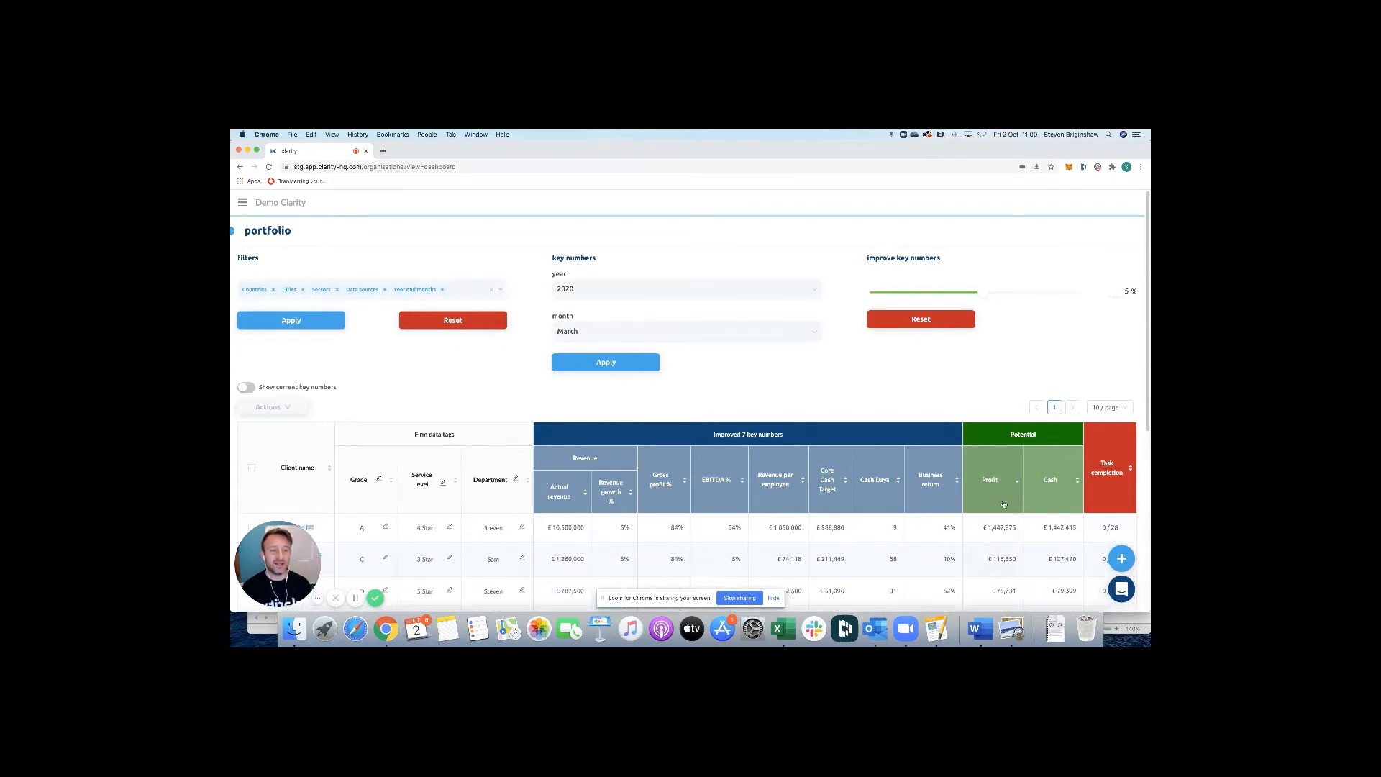
{"action": "scroll", "coordinate": [992, 475], "scroll_direction": "down", "scroll_amount": 2}
{"action": "scroll", "coordinate": [969, 476], "scroll_direction": "down", "scroll_amount": 2}
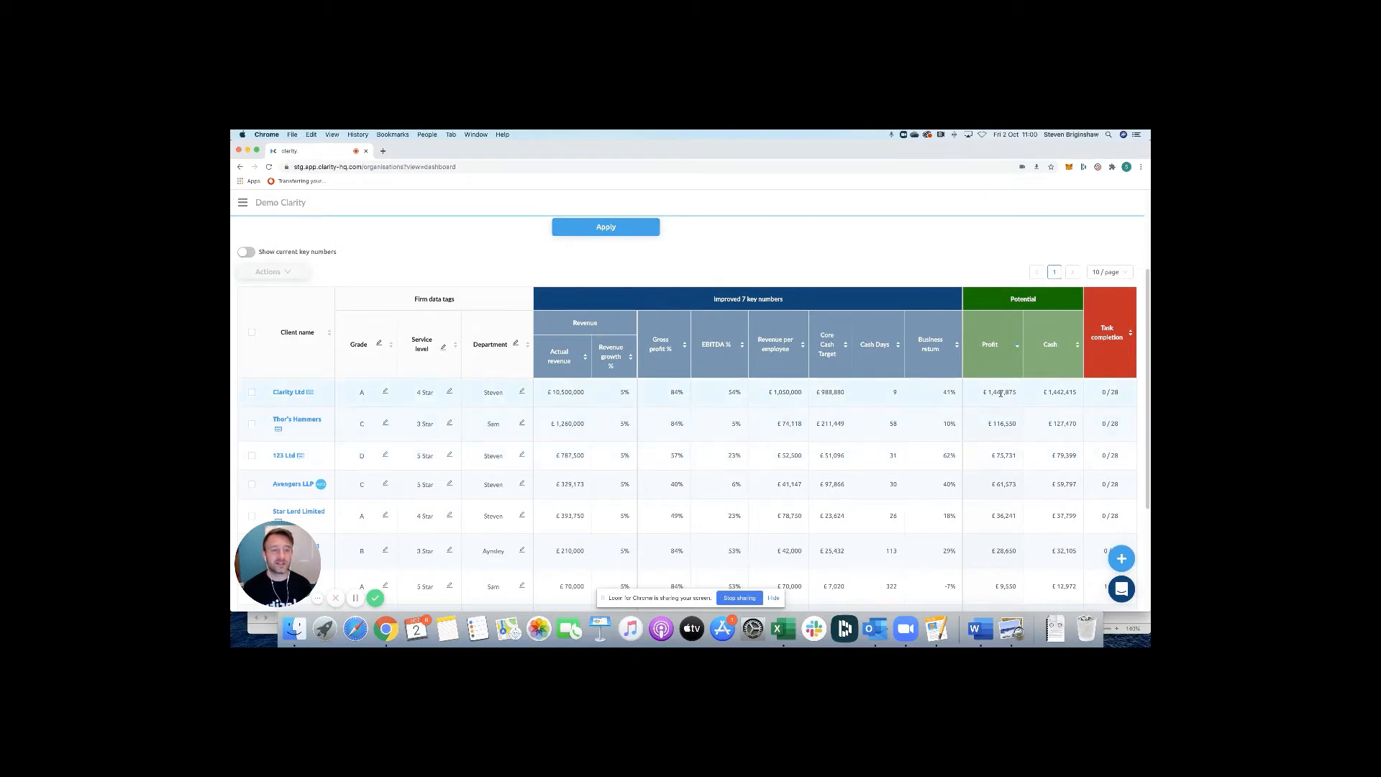
{"action": "scroll", "coordinate": [1001, 393], "scroll_direction": "down", "scroll_amount": 1}
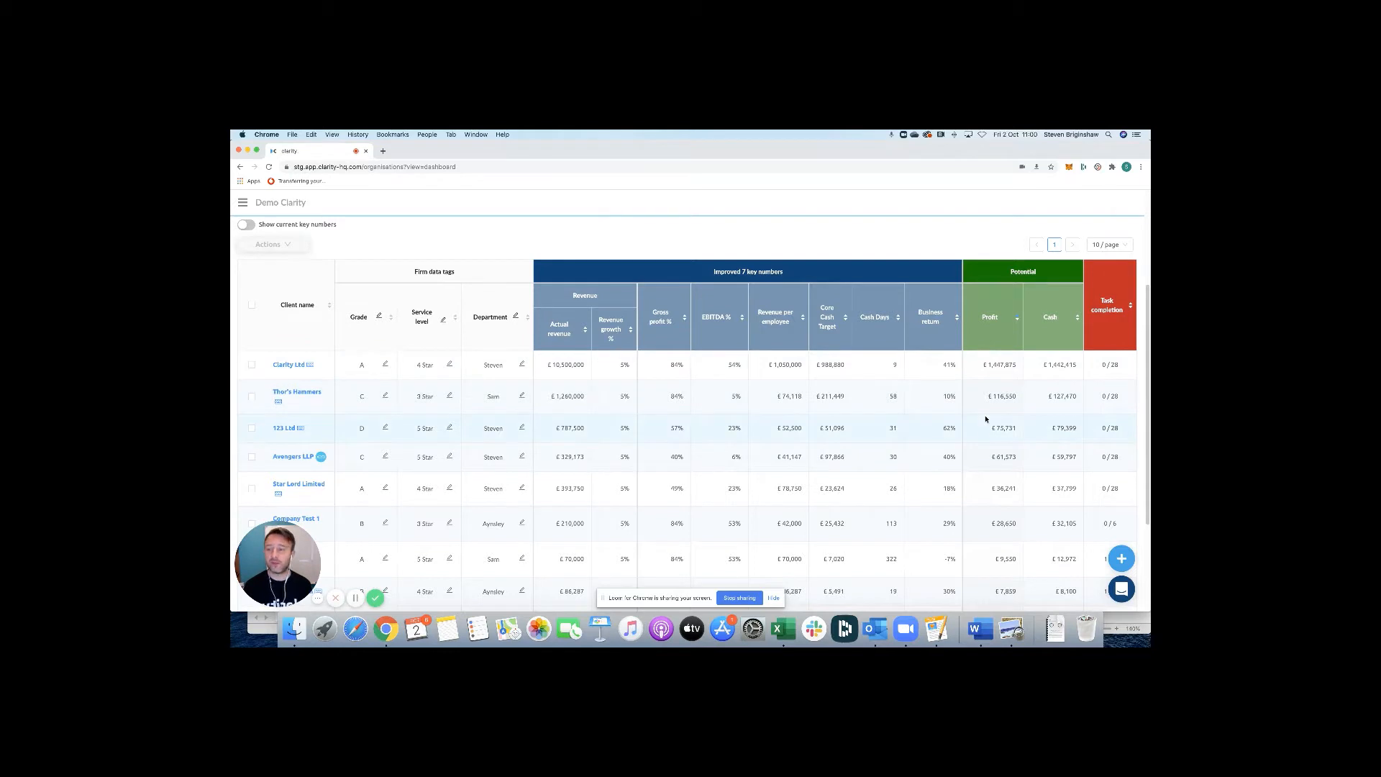
Select the Clarity Ltd, Thor's Hammers and 123 Ltd clients.
{"action": "left_click", "coordinate": [252, 365]}
{"action": "left_click", "coordinate": [252, 397]}
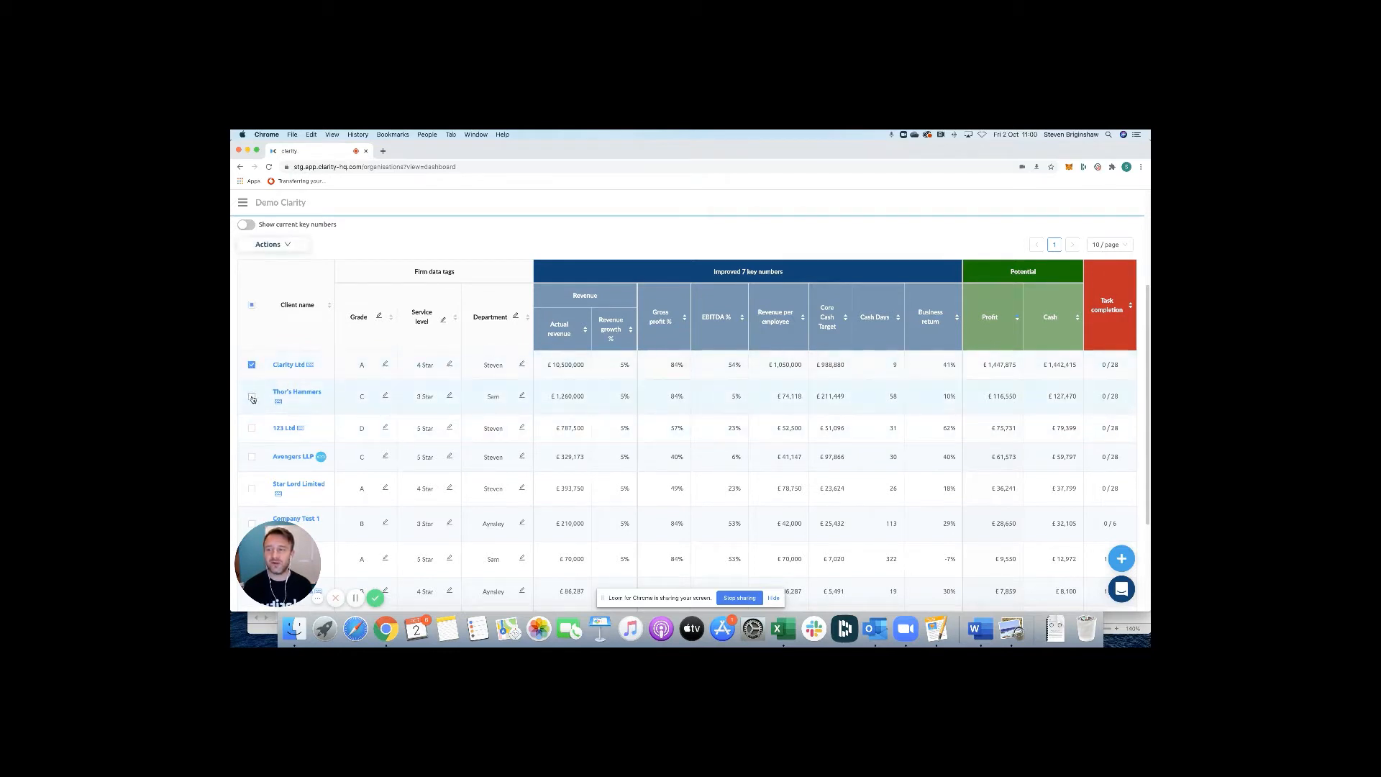
{"action": "left_click", "coordinate": [252, 427]}
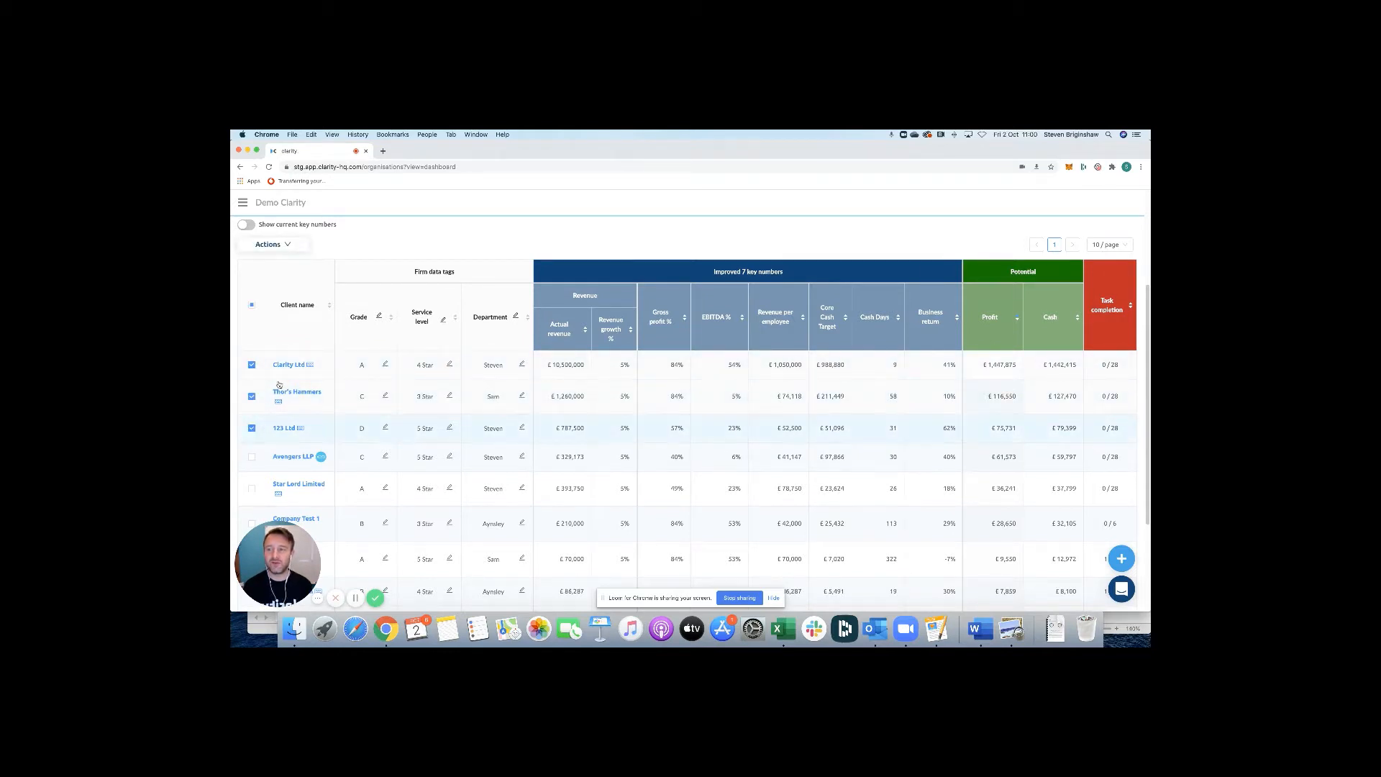
Download their PDF reports with the firm logo kept on.
{"action": "left_click", "coordinate": [283, 246]}
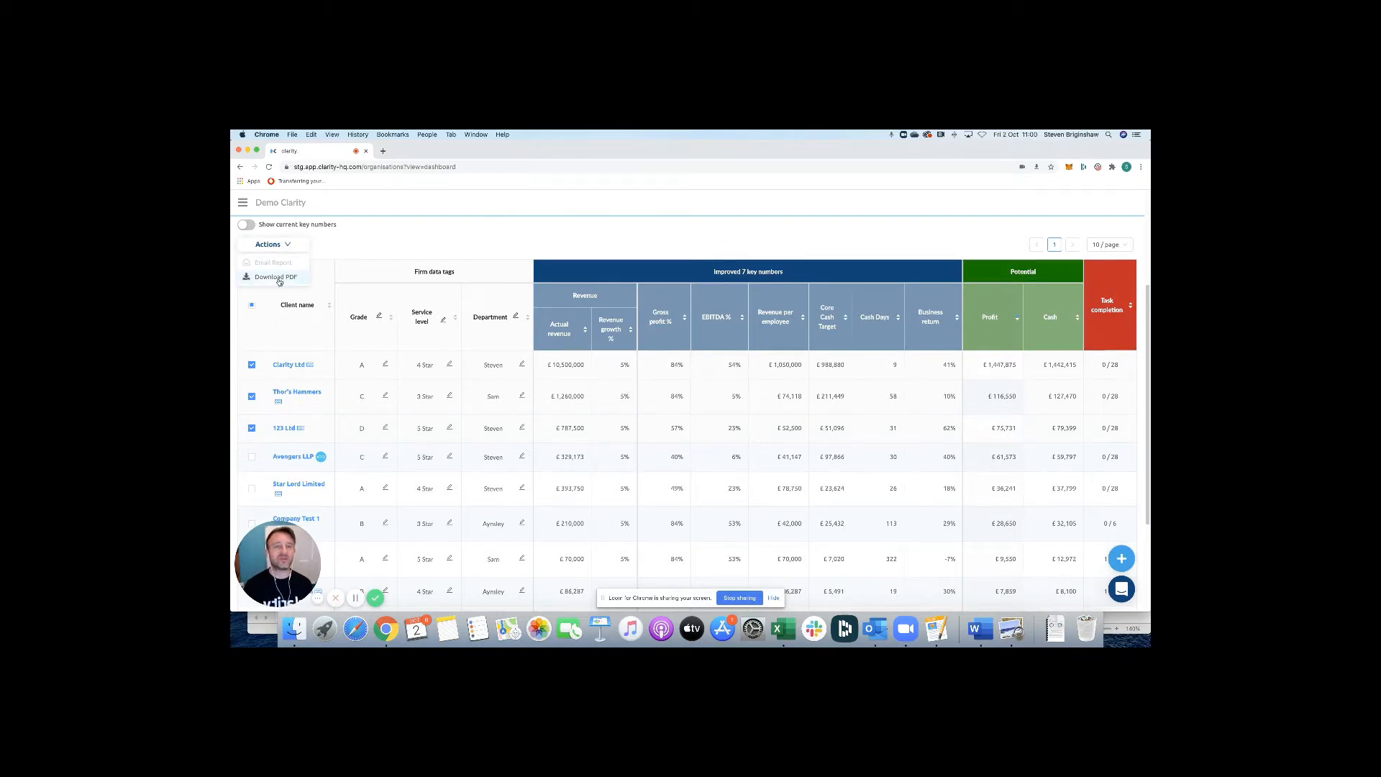
{"action": "left_click", "coordinate": [276, 277]}
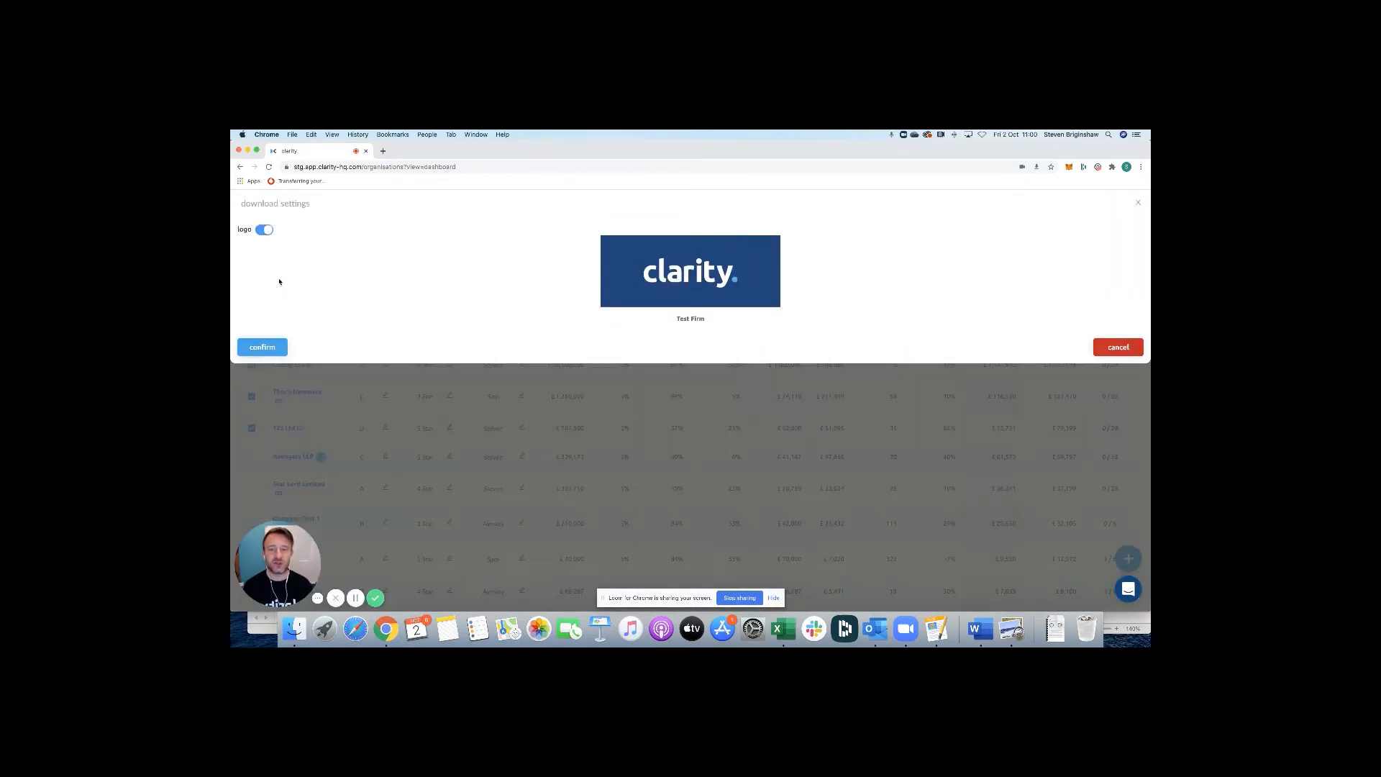
{"action": "left_click", "coordinate": [268, 229]}
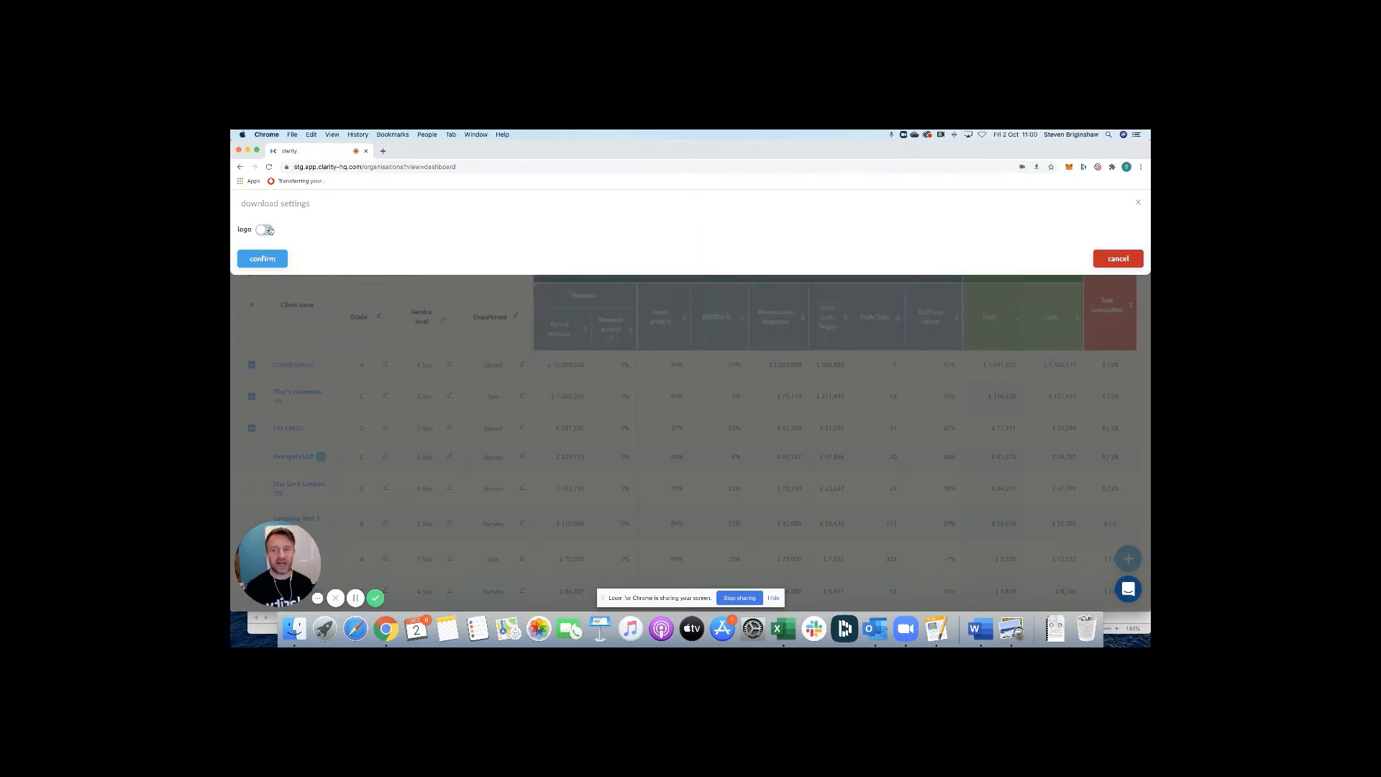
{"action": "left_click", "coordinate": [268, 229]}
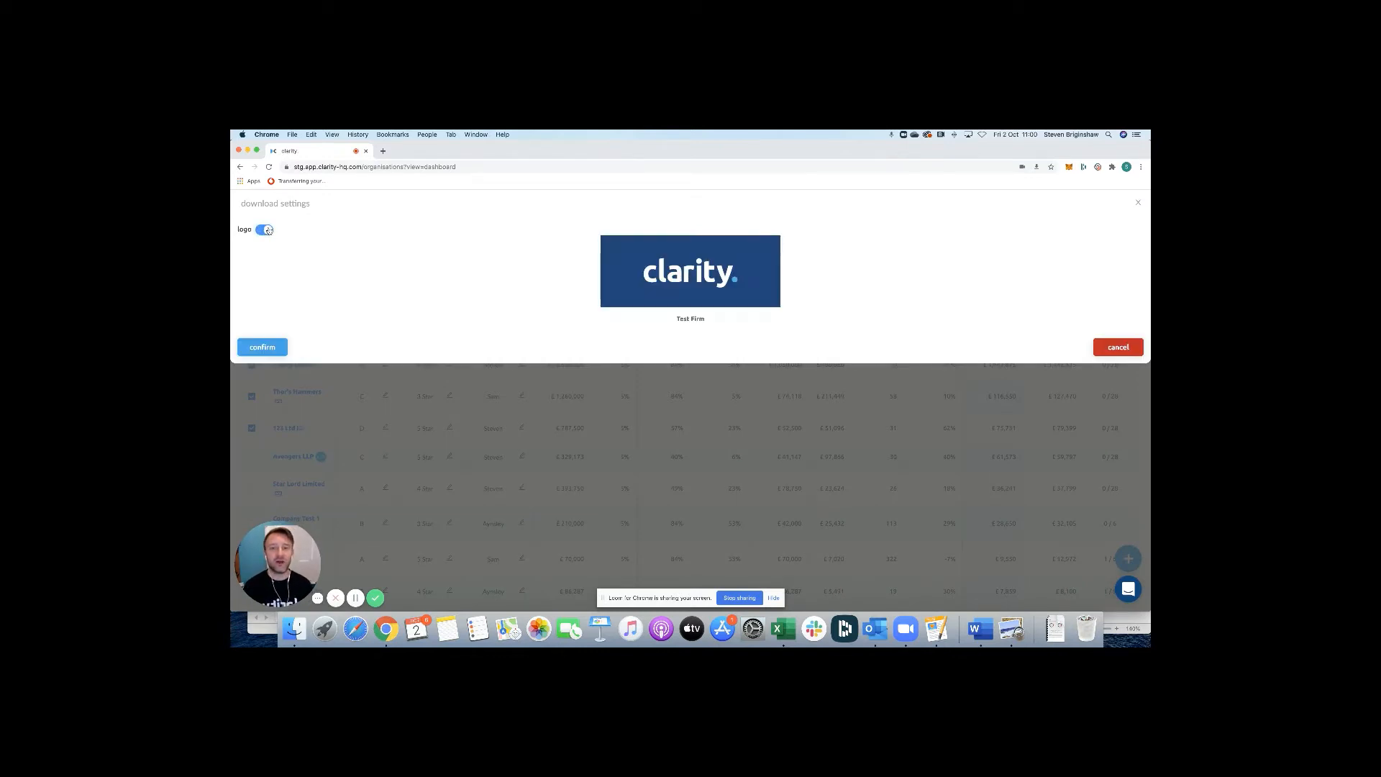
{"action": "left_click", "coordinate": [262, 347]}
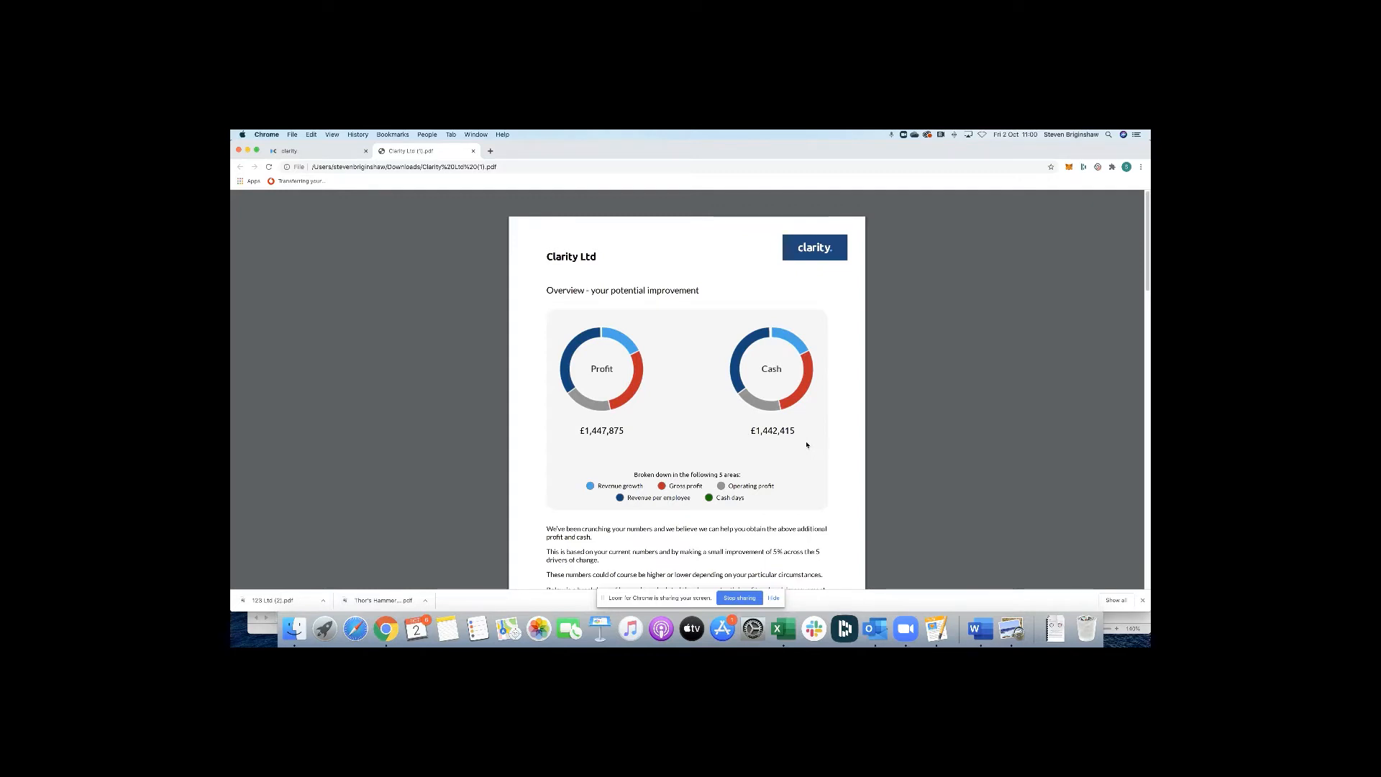
Read through the Clarity Ltd PDF report to its next steps, then close the report tab.
{"action": "scroll", "coordinate": [807, 446], "scroll_direction": "down", "scroll_amount": 1}
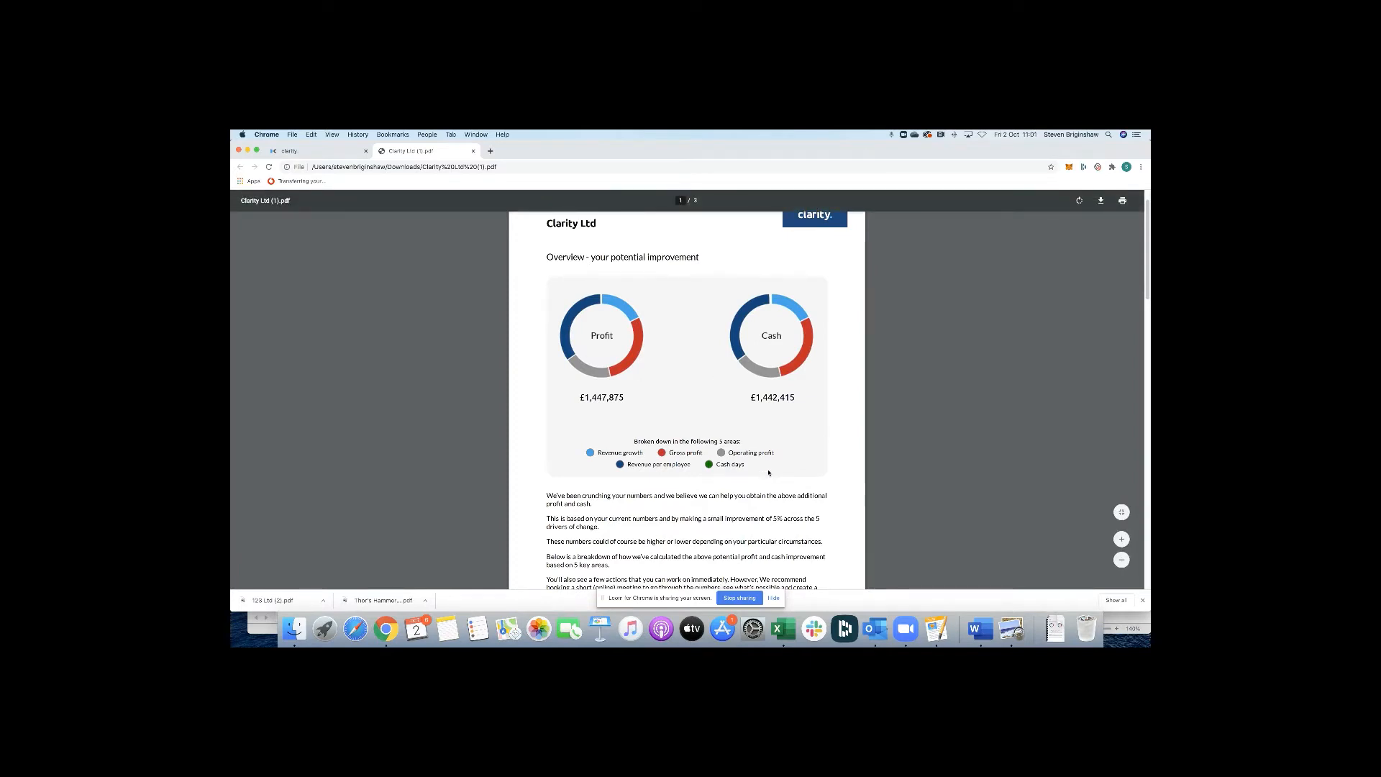
{"action": "scroll", "coordinate": [770, 466], "scroll_direction": "down", "scroll_amount": 3}
{"action": "scroll", "coordinate": [768, 469], "scroll_direction": "down", "scroll_amount": 2}
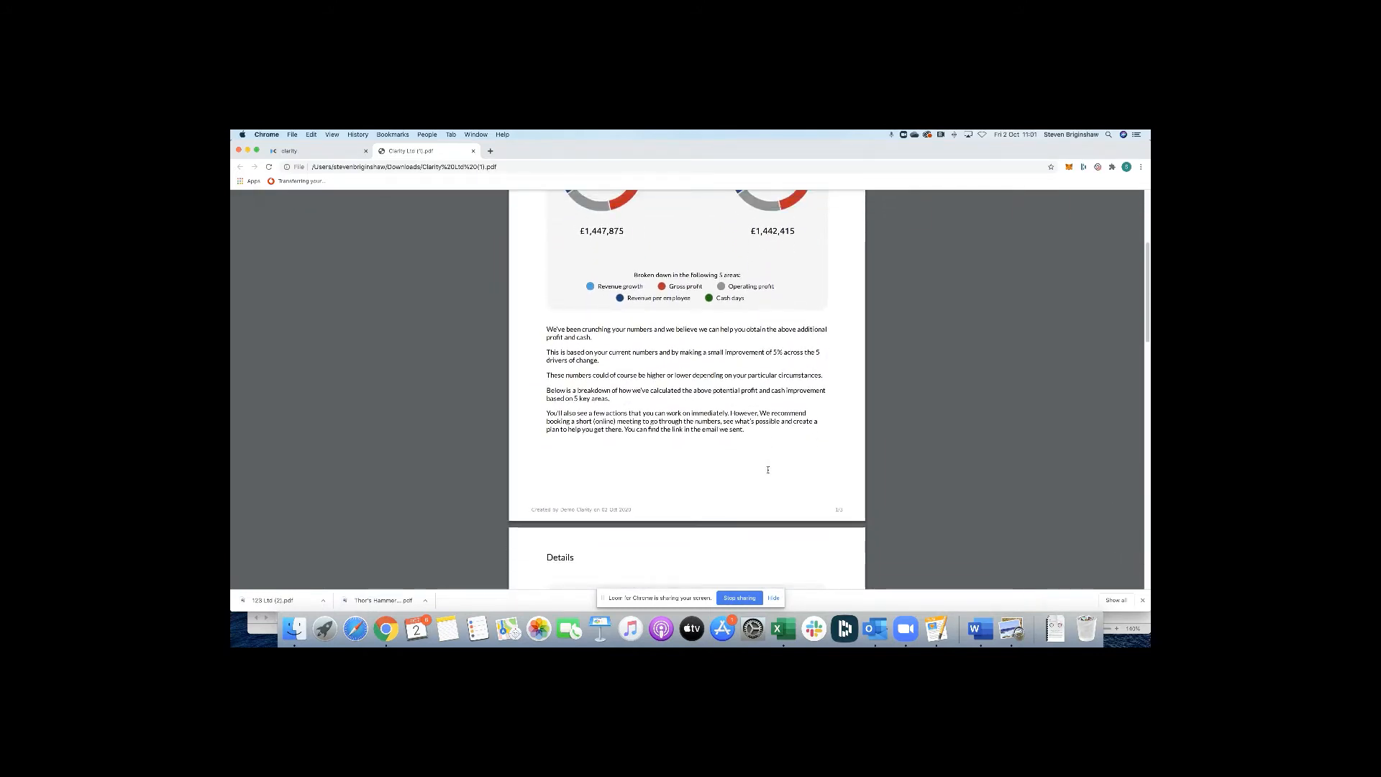
{"action": "scroll", "coordinate": [768, 469], "scroll_direction": "down", "scroll_amount": 3}
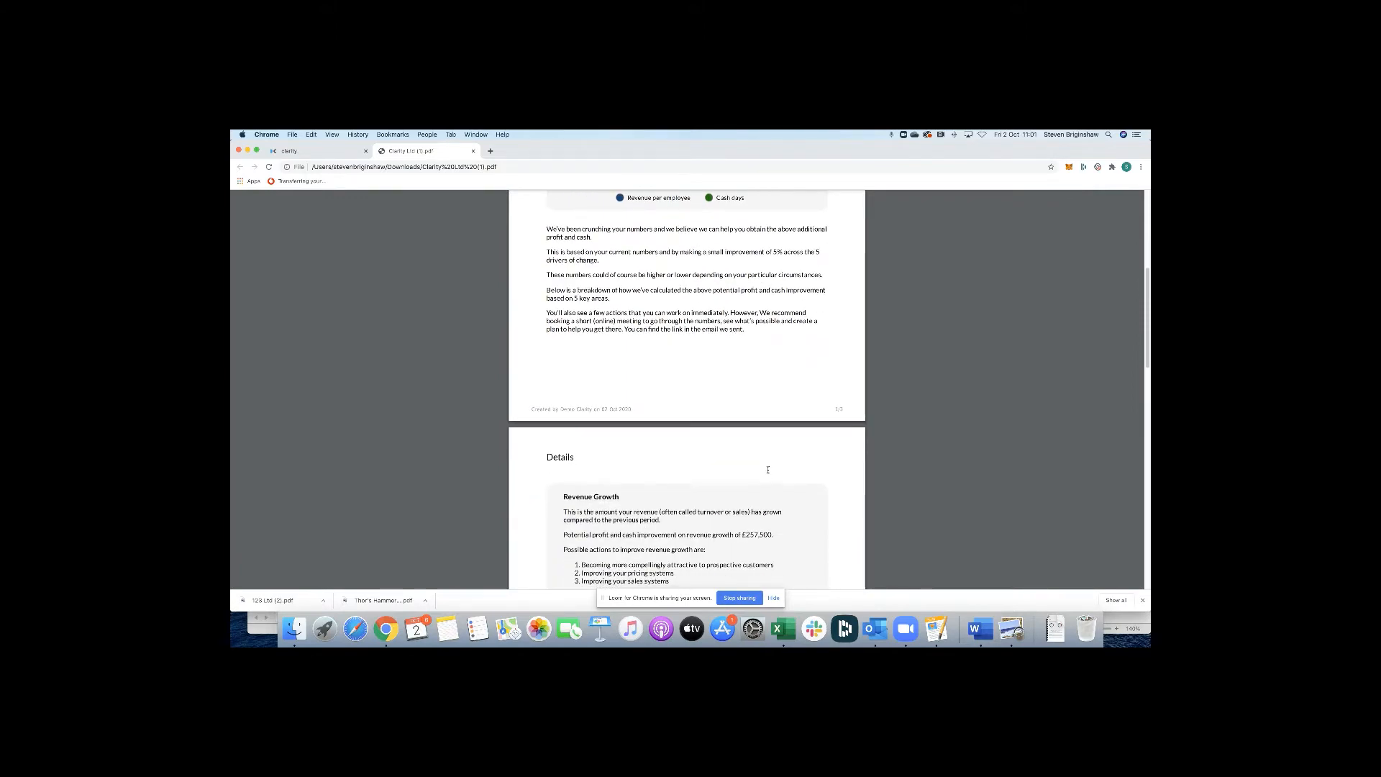
{"action": "scroll", "coordinate": [767, 470], "scroll_direction": "down", "scroll_amount": 2}
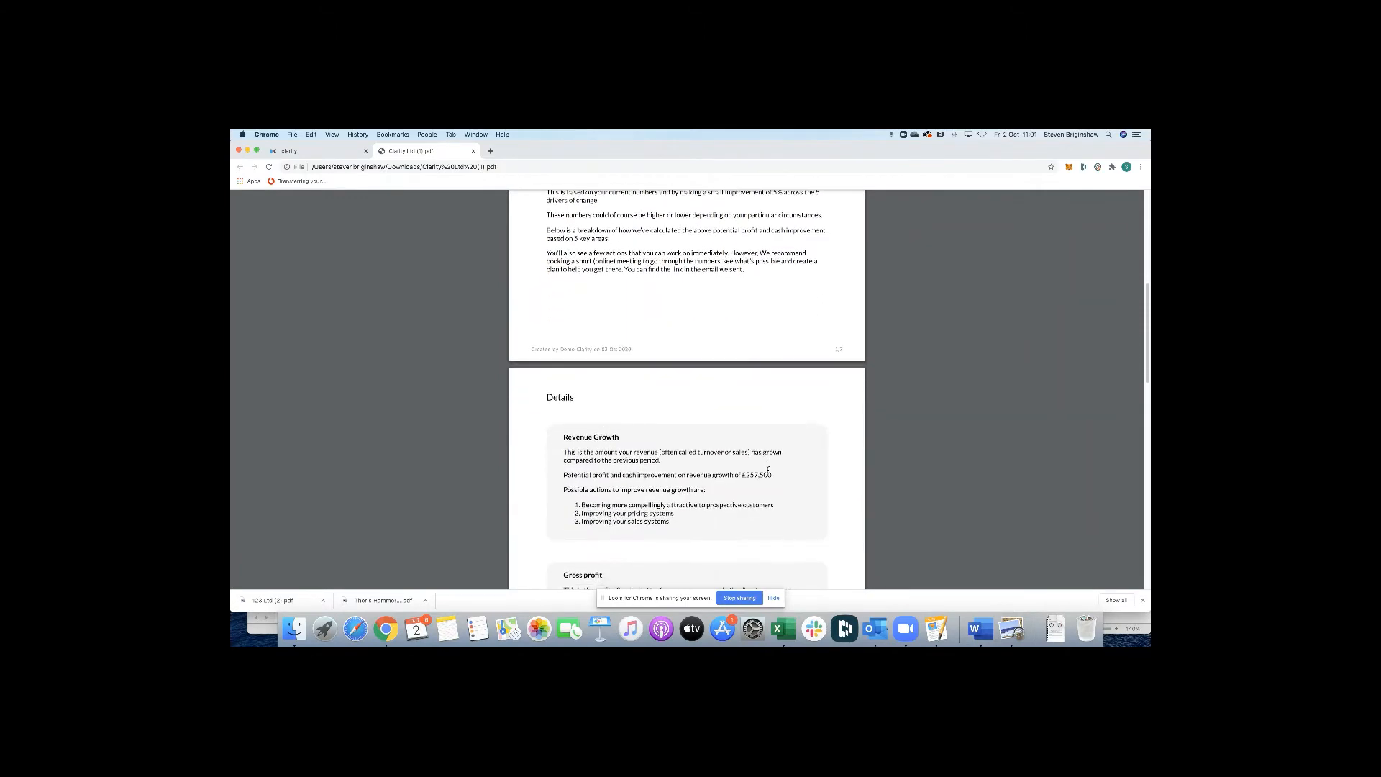
{"action": "scroll", "coordinate": [767, 470], "scroll_direction": "down", "scroll_amount": 3}
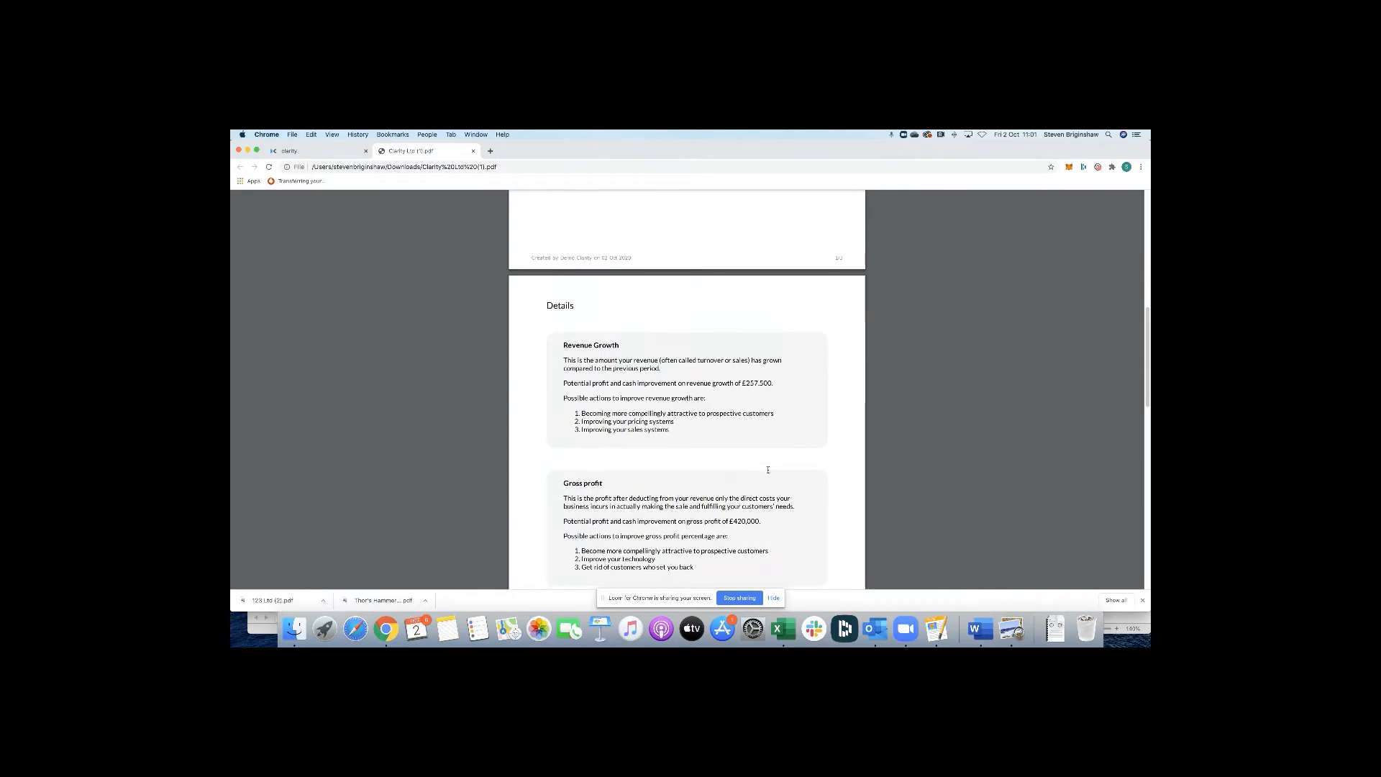
{"action": "scroll", "coordinate": [767, 470], "scroll_direction": "down", "scroll_amount": 3}
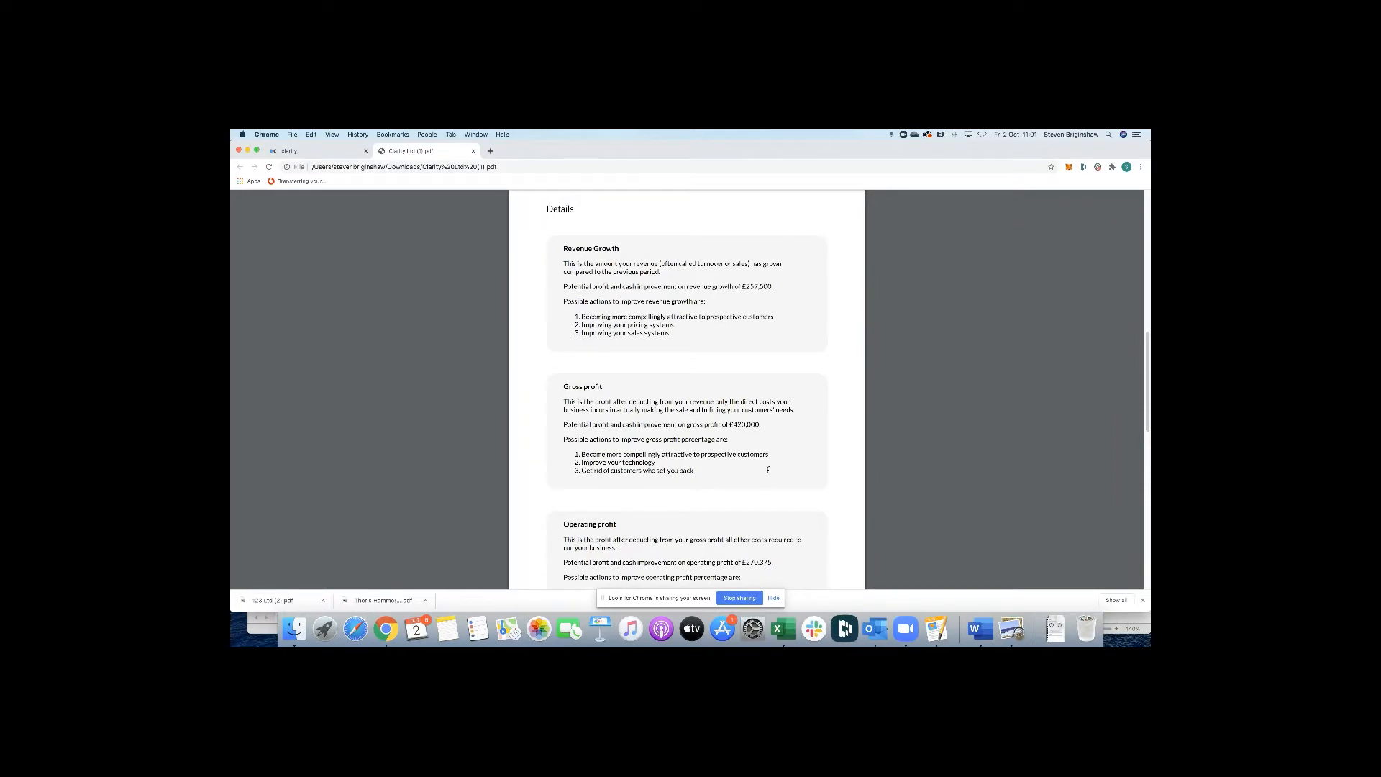
{"action": "scroll", "coordinate": [767, 470], "scroll_direction": "down", "scroll_amount": 3}
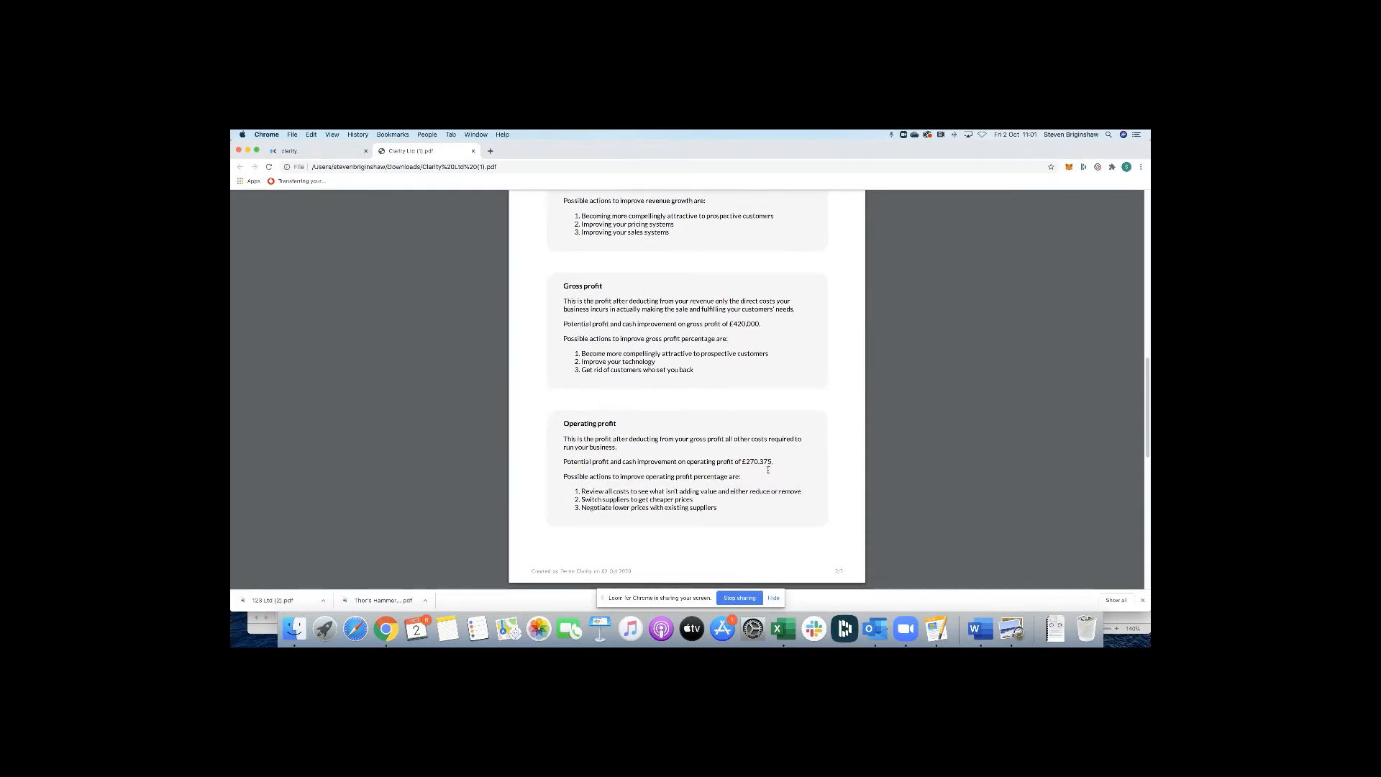
{"action": "scroll", "coordinate": [767, 469], "scroll_direction": "up", "scroll_amount": 3}
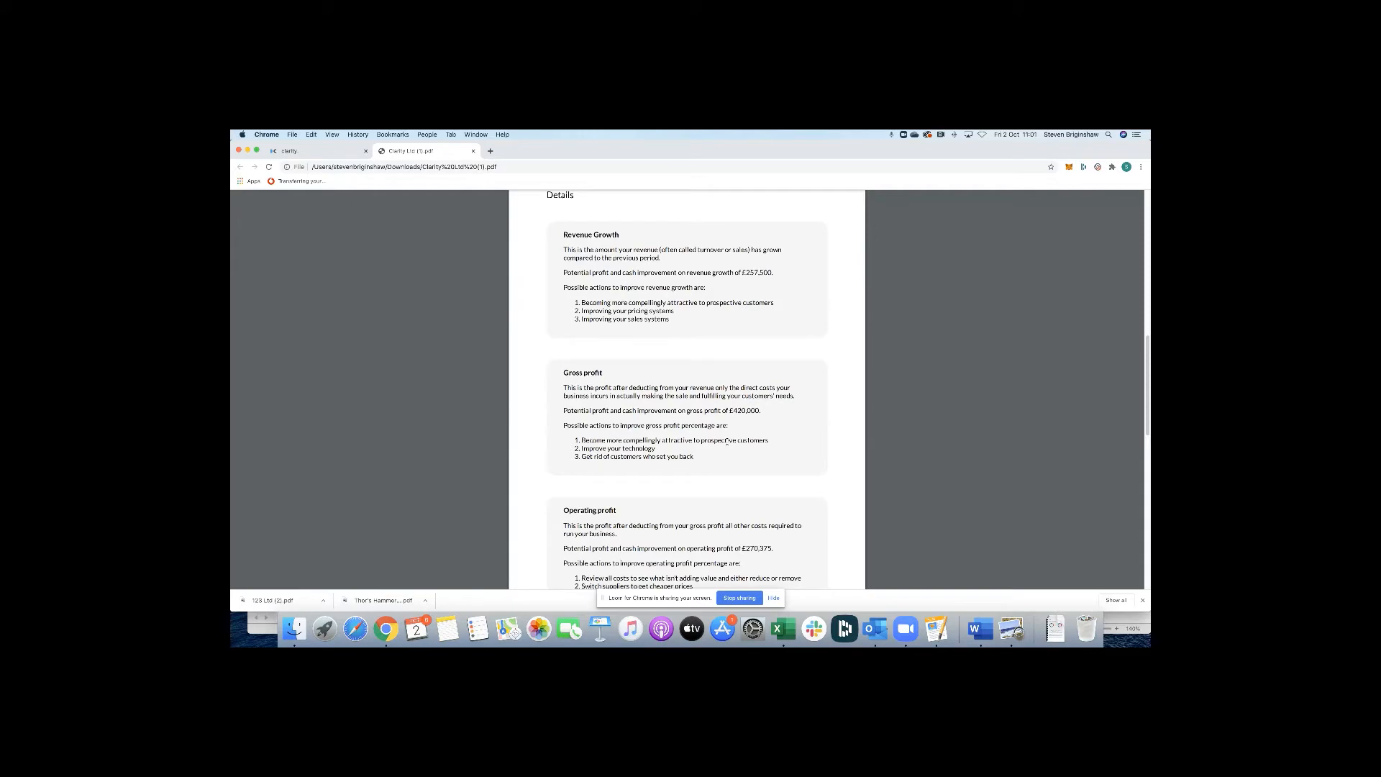
{"action": "scroll", "coordinate": [726, 444], "scroll_direction": "down", "scroll_amount": 10}
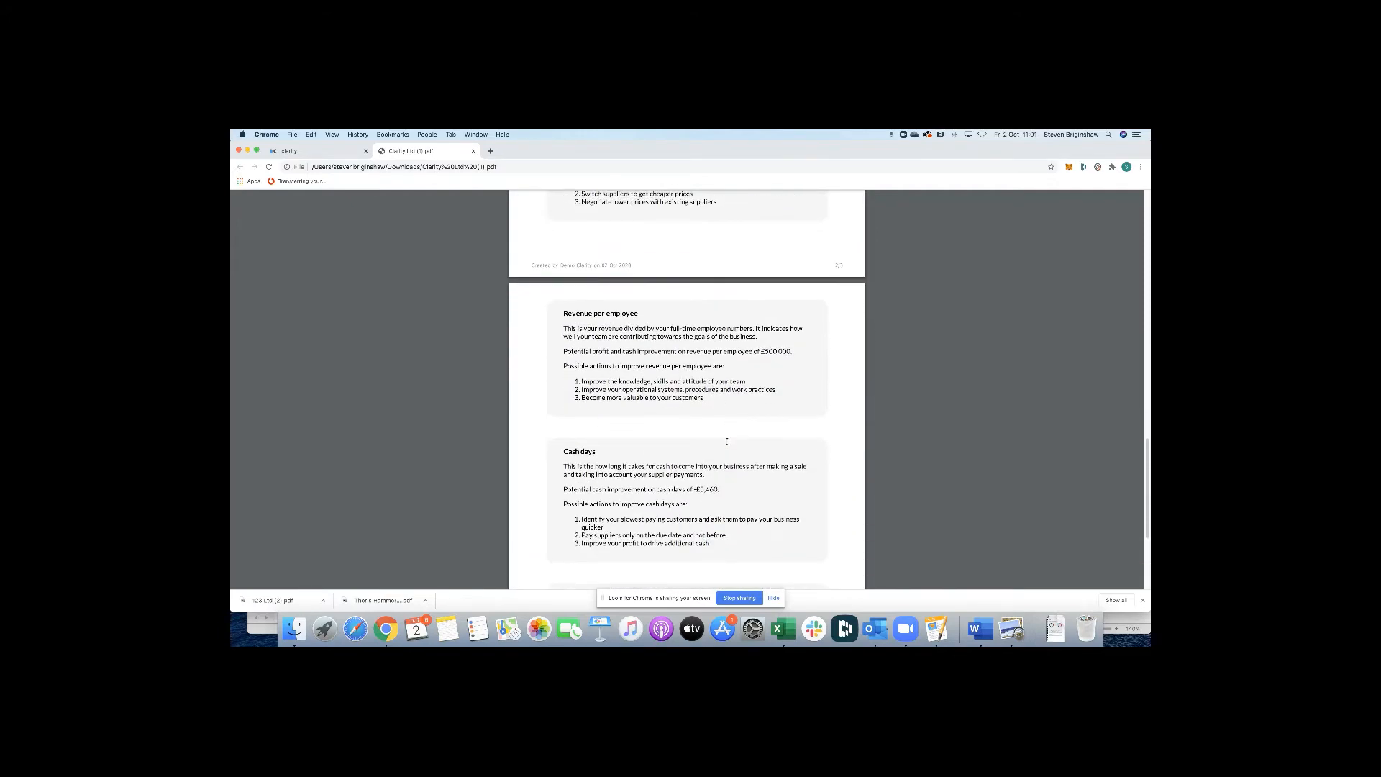
{"action": "scroll", "coordinate": [726, 442], "scroll_direction": "down", "scroll_amount": 5}
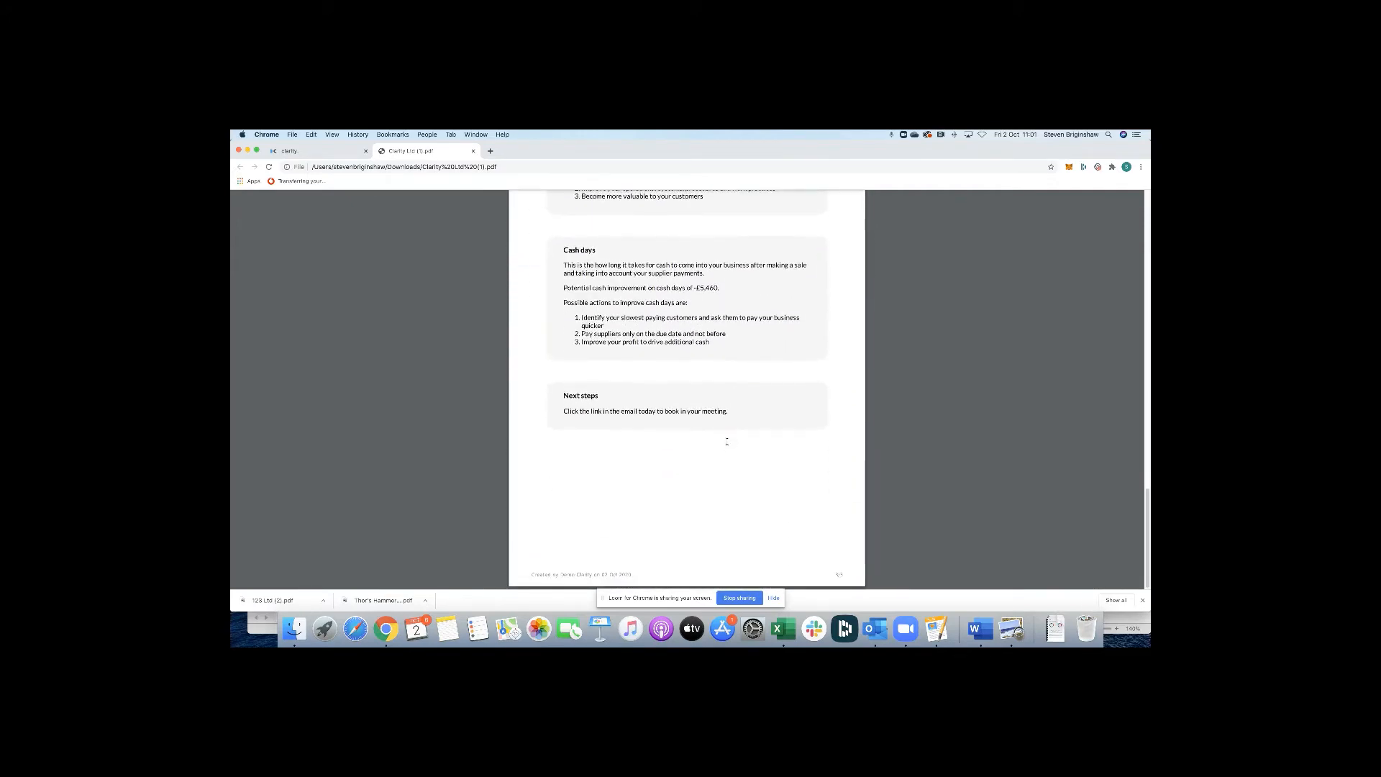
{"action": "scroll", "coordinate": [727, 441], "scroll_direction": "up", "scroll_amount": 8}
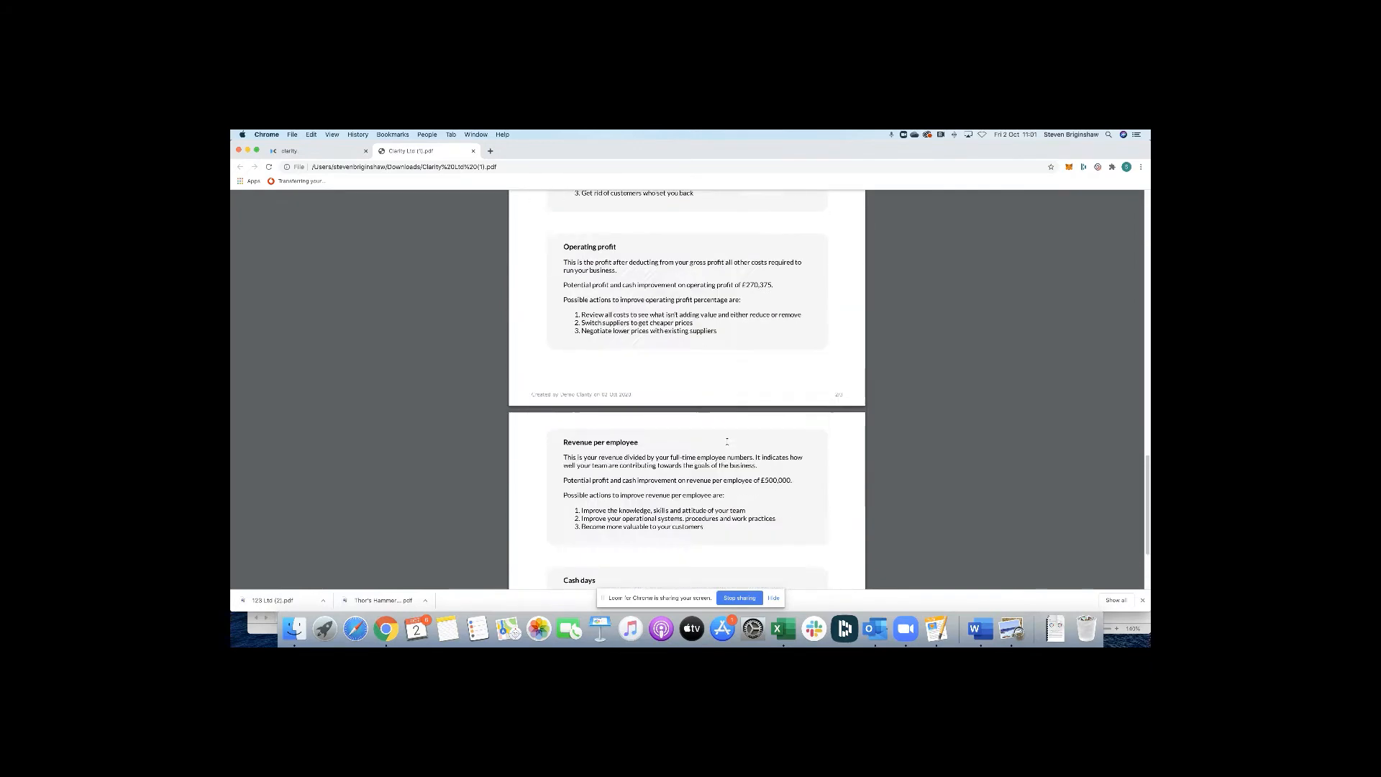
{"action": "scroll", "coordinate": [726, 442], "scroll_direction": "down", "scroll_amount": 8}
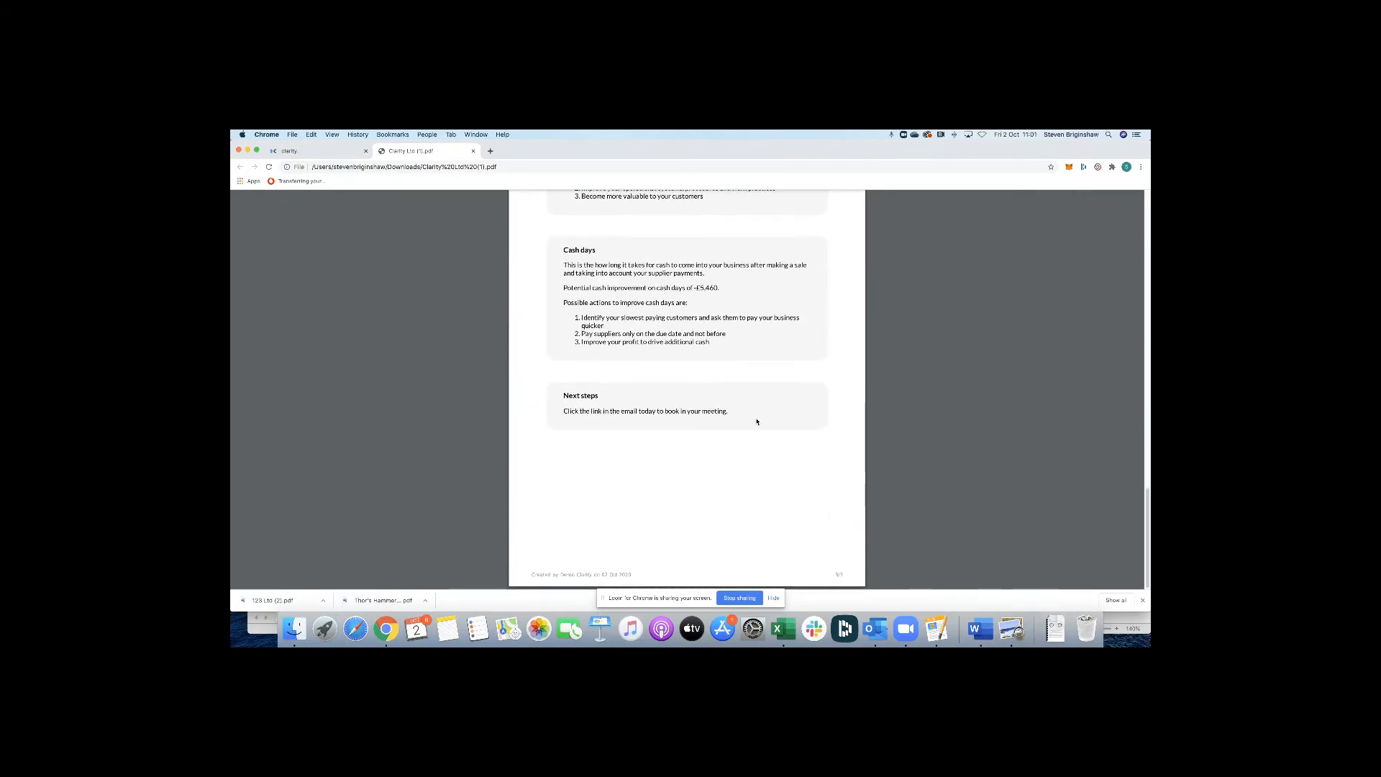
{"action": "left_click", "coordinate": [473, 151]}
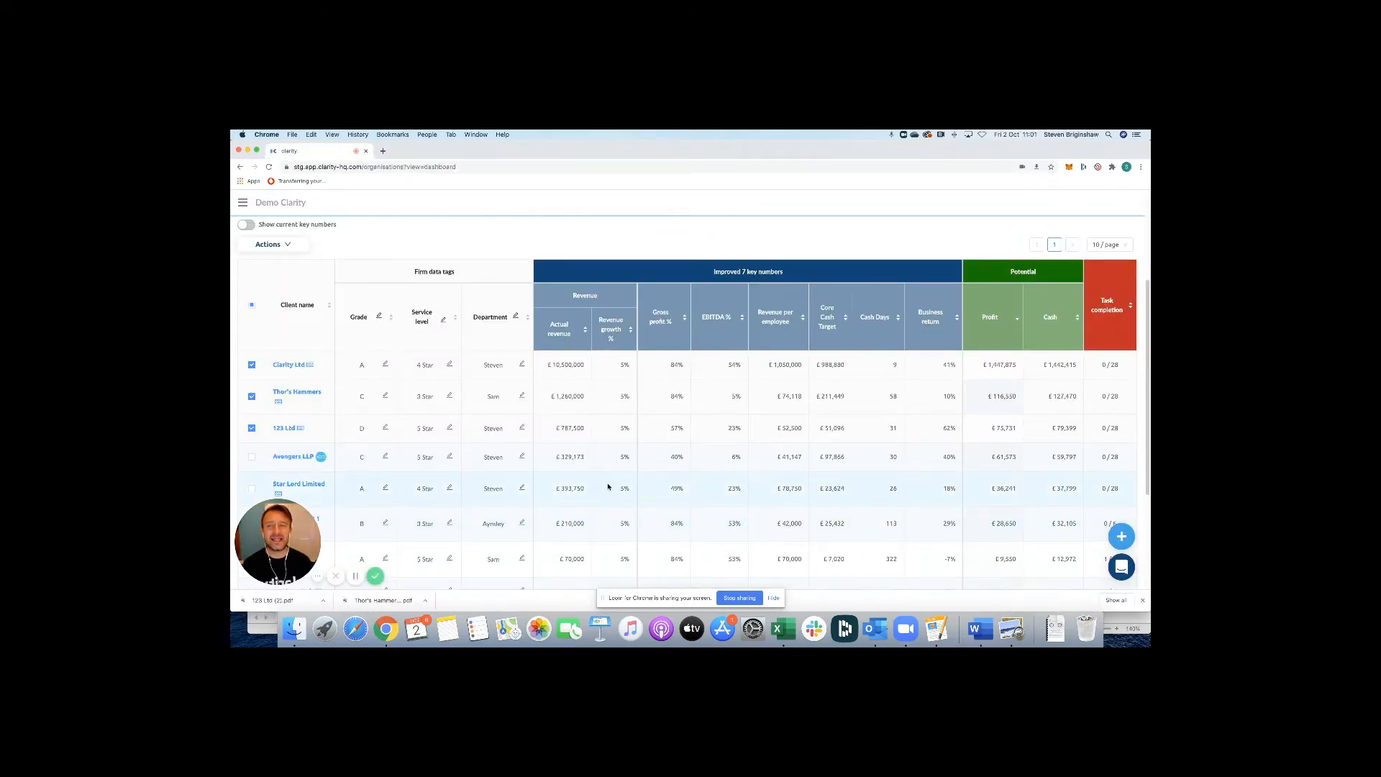
Reach the emailing settings through the Email Report tooltip and expand the SMTP configuration guide.
{"action": "left_click", "coordinate": [272, 246]}
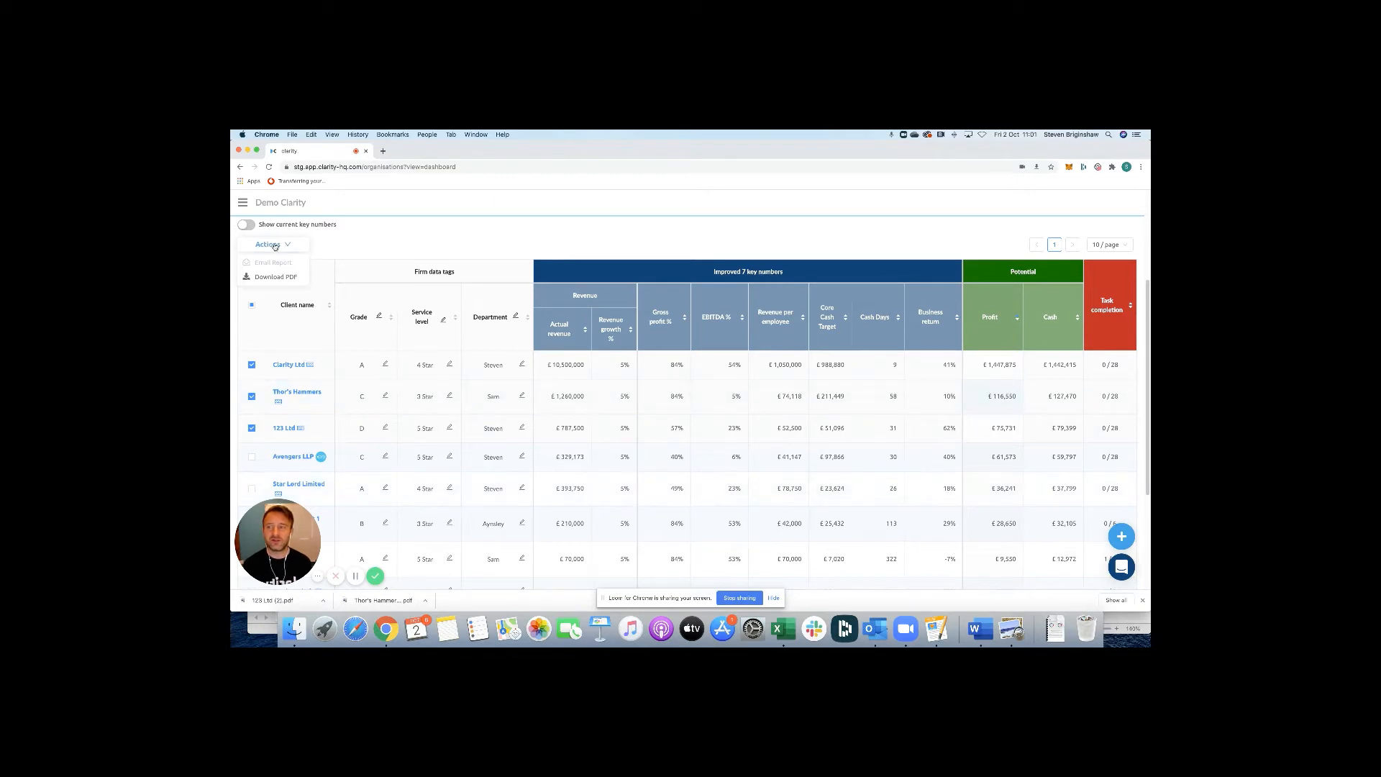
{"action": "mouse_move", "coordinate": [274, 266]}
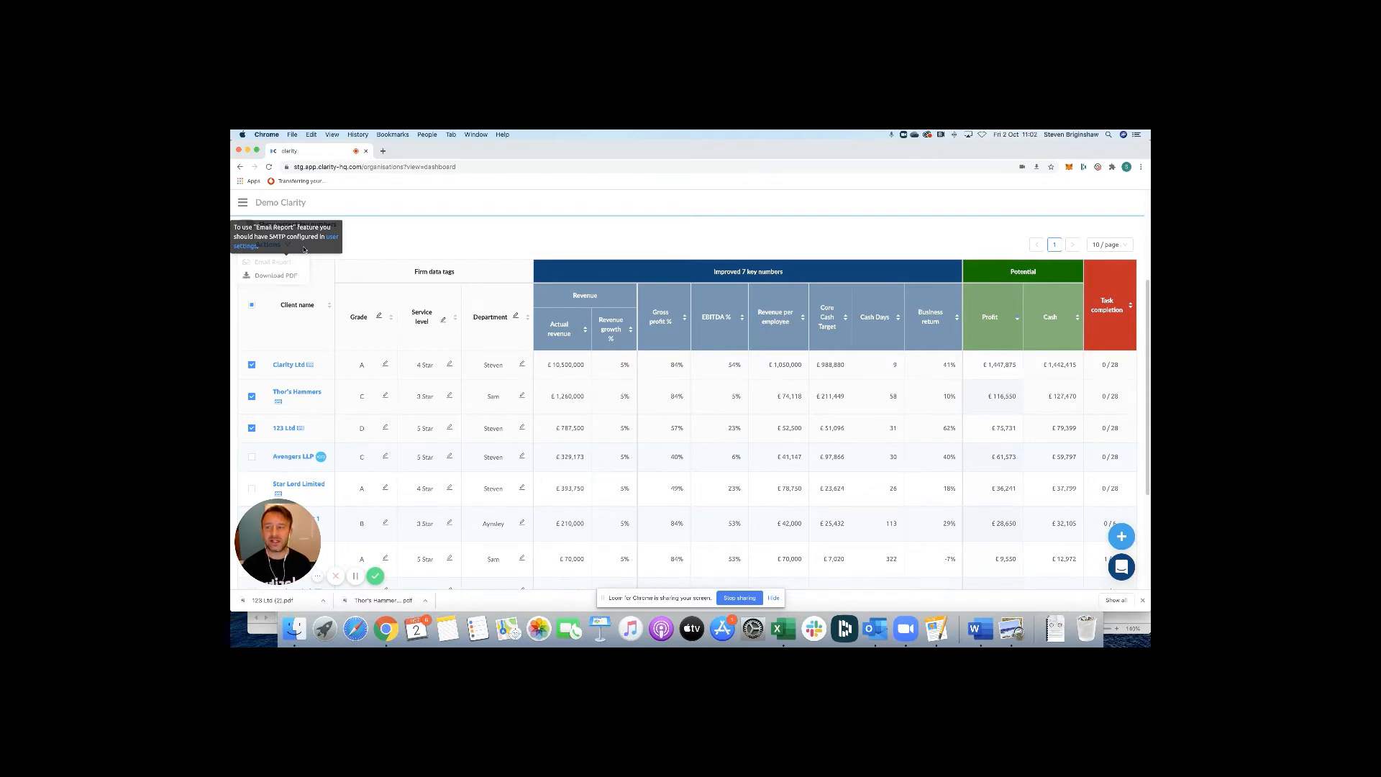
{"action": "left_click", "coordinate": [331, 236]}
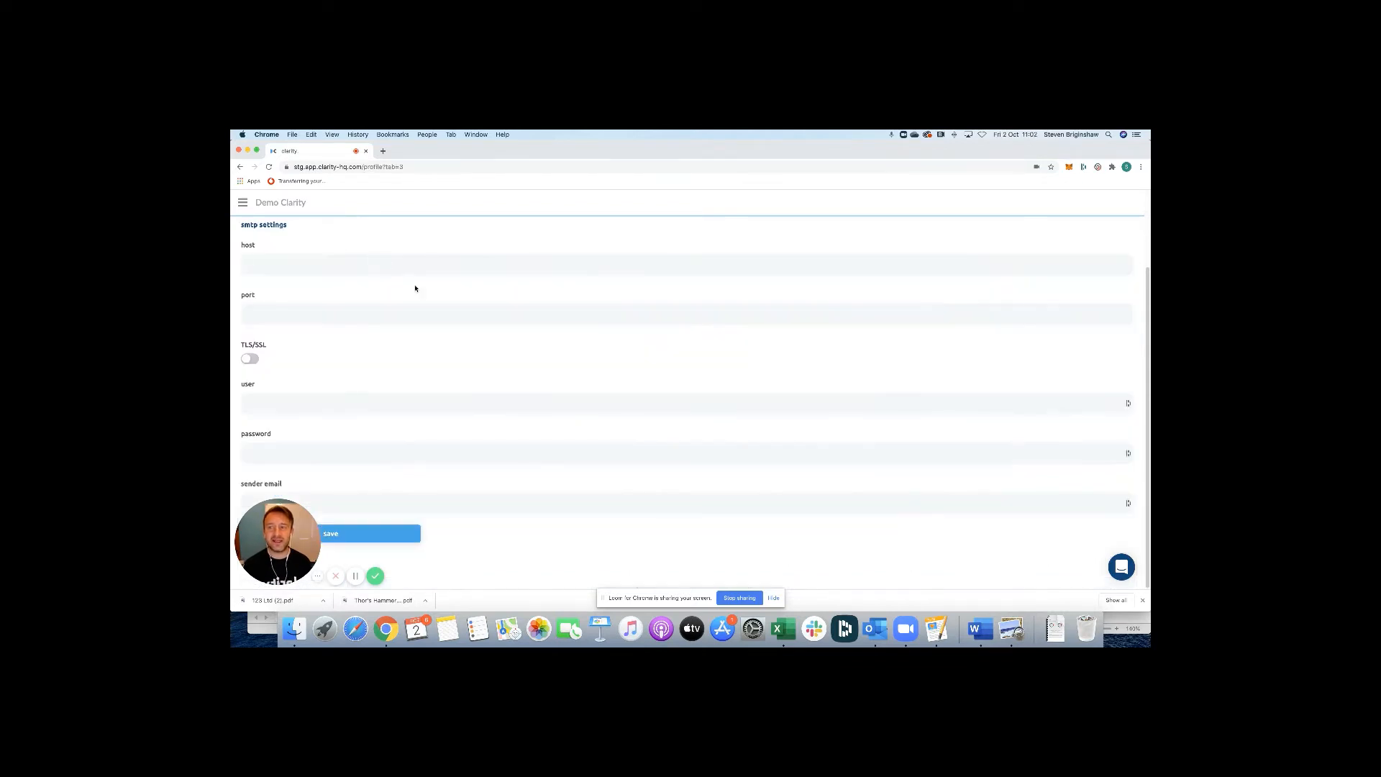
{"action": "scroll", "coordinate": [452, 338], "scroll_direction": "up", "scroll_amount": 3}
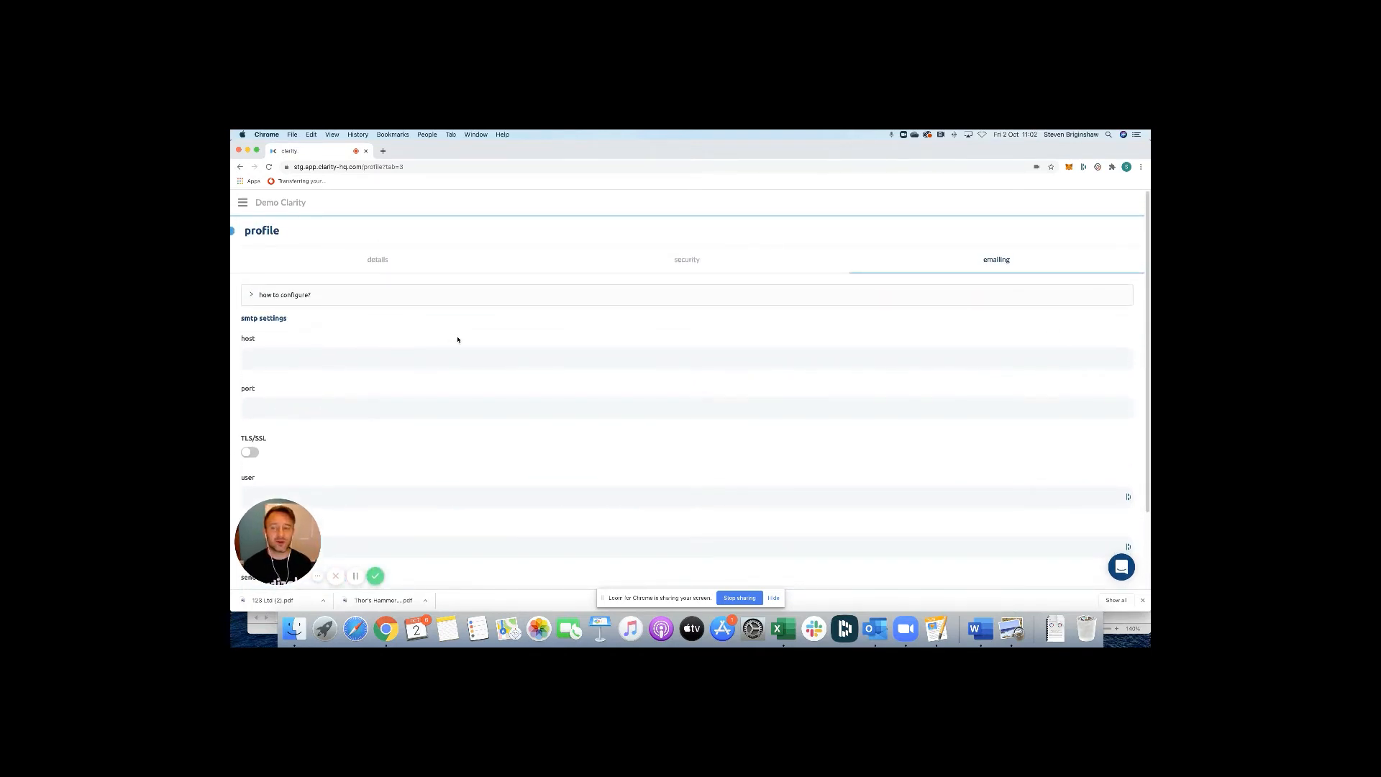
{"action": "left_click", "coordinate": [287, 300]}
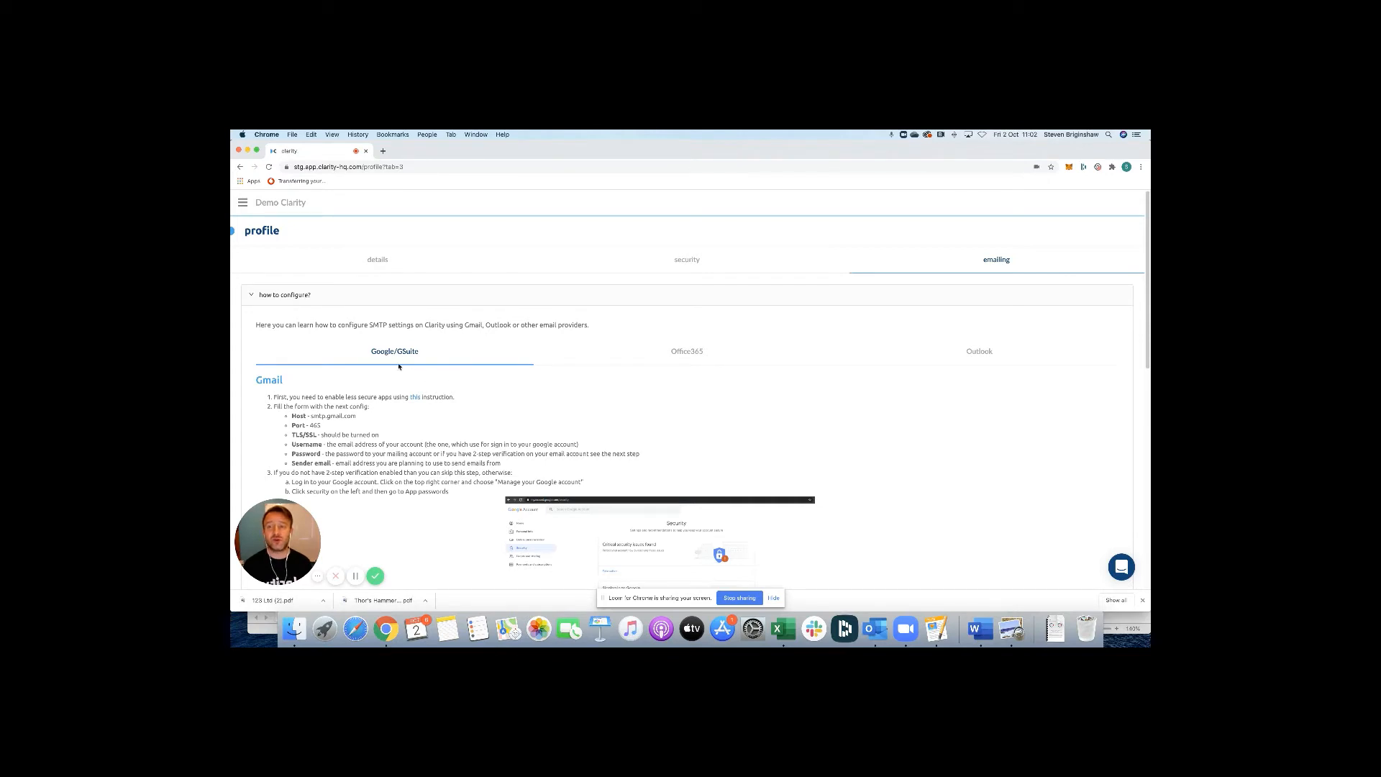
{"action": "left_click", "coordinate": [702, 359]}
{"action": "left_click", "coordinate": [997, 360]}
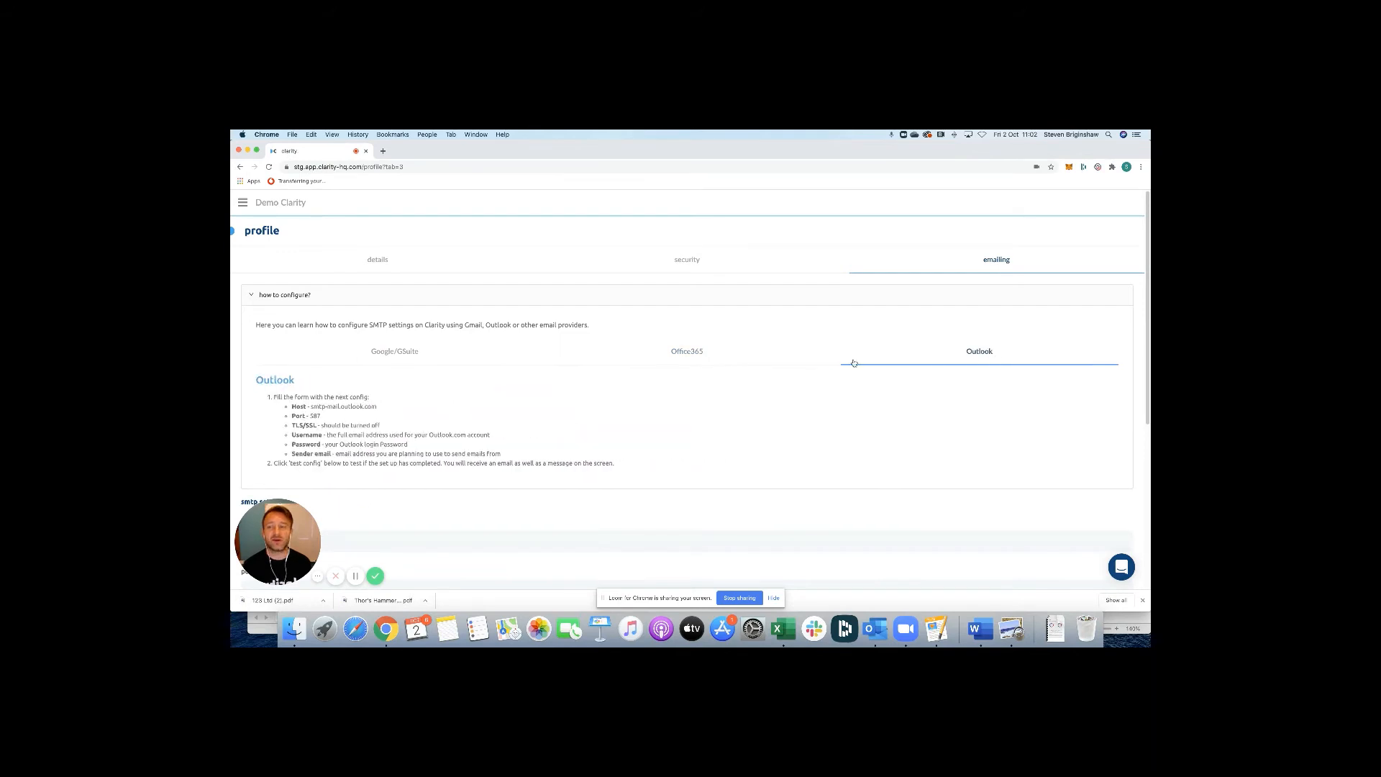
{"action": "left_click", "coordinate": [416, 352]}
{"action": "scroll", "coordinate": [431, 367], "scroll_direction": "down", "scroll_amount": 2}
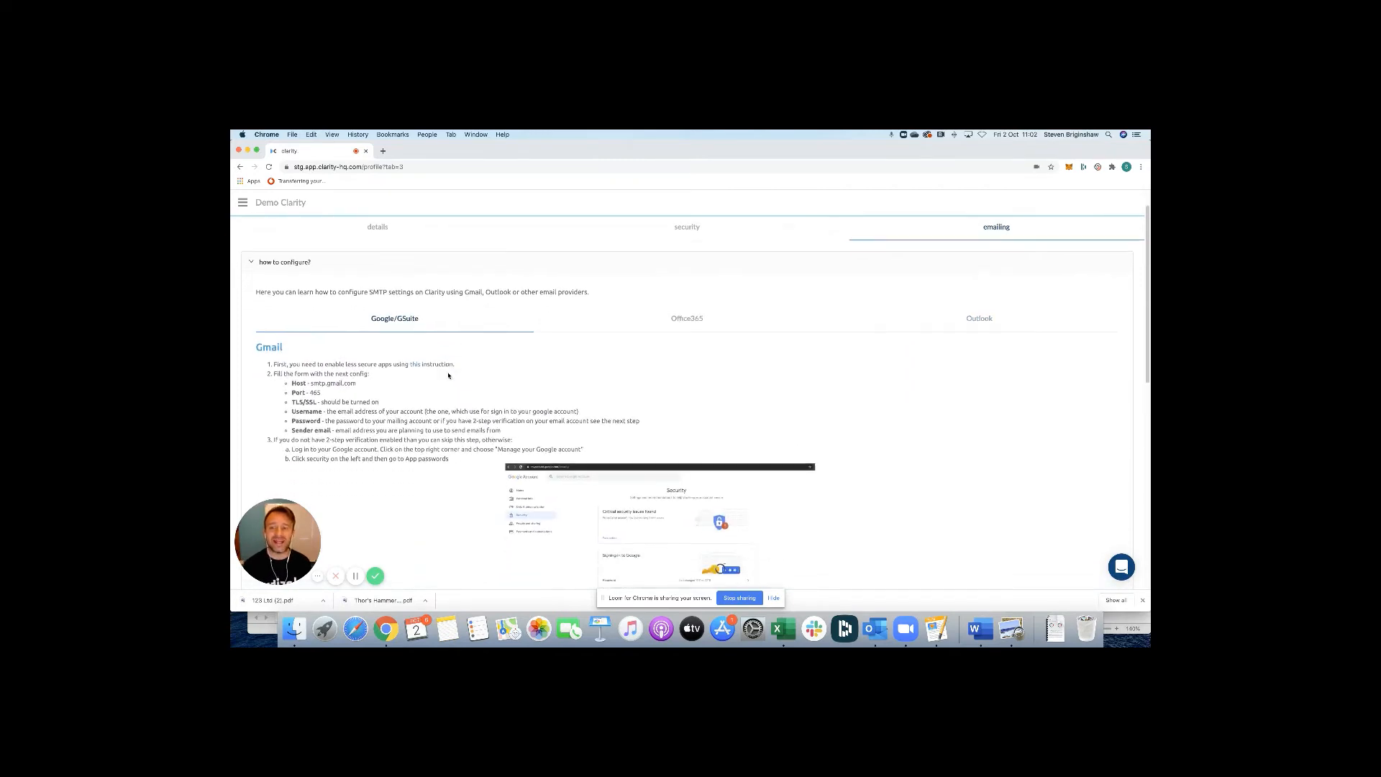
{"action": "scroll", "coordinate": [447, 372], "scroll_direction": "down", "scroll_amount": 2}
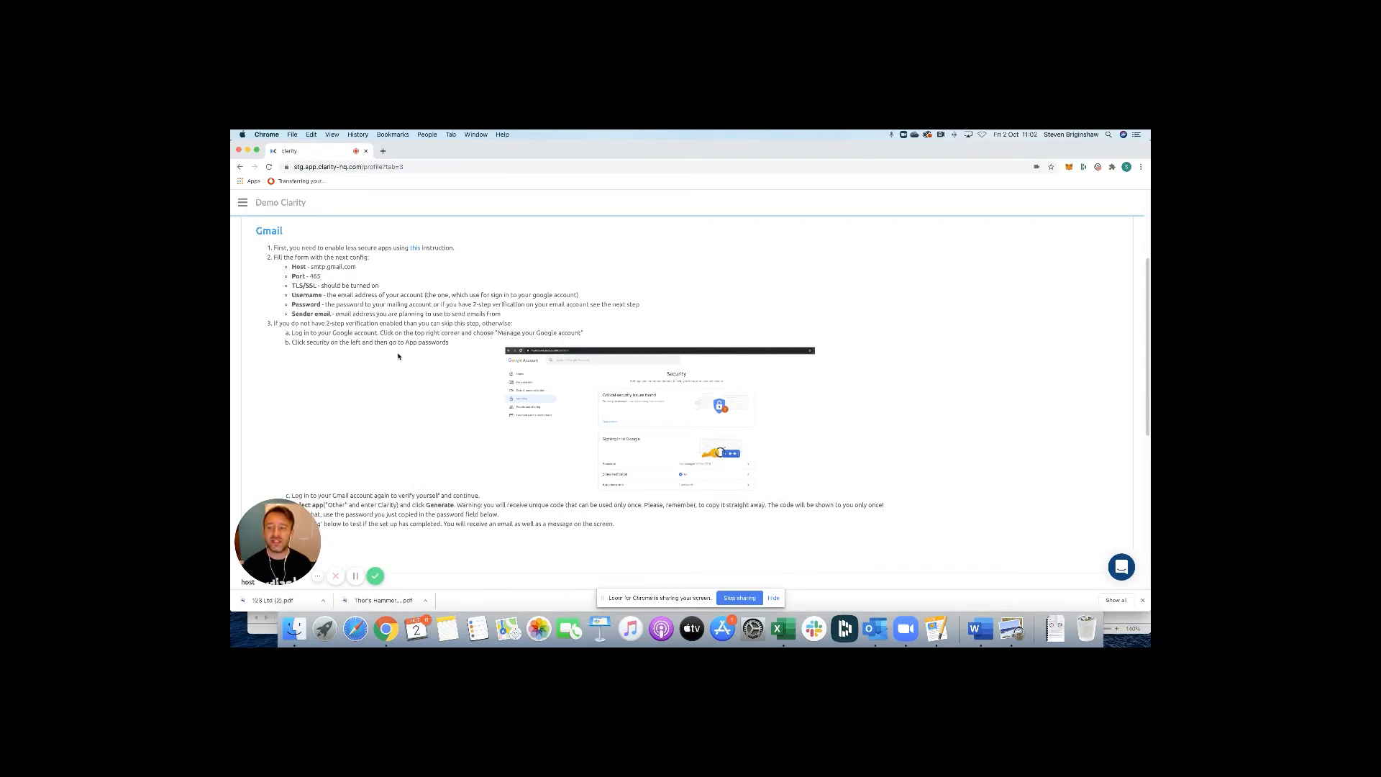
{"action": "scroll", "coordinate": [397, 356], "scroll_direction": "down", "scroll_amount": 6}
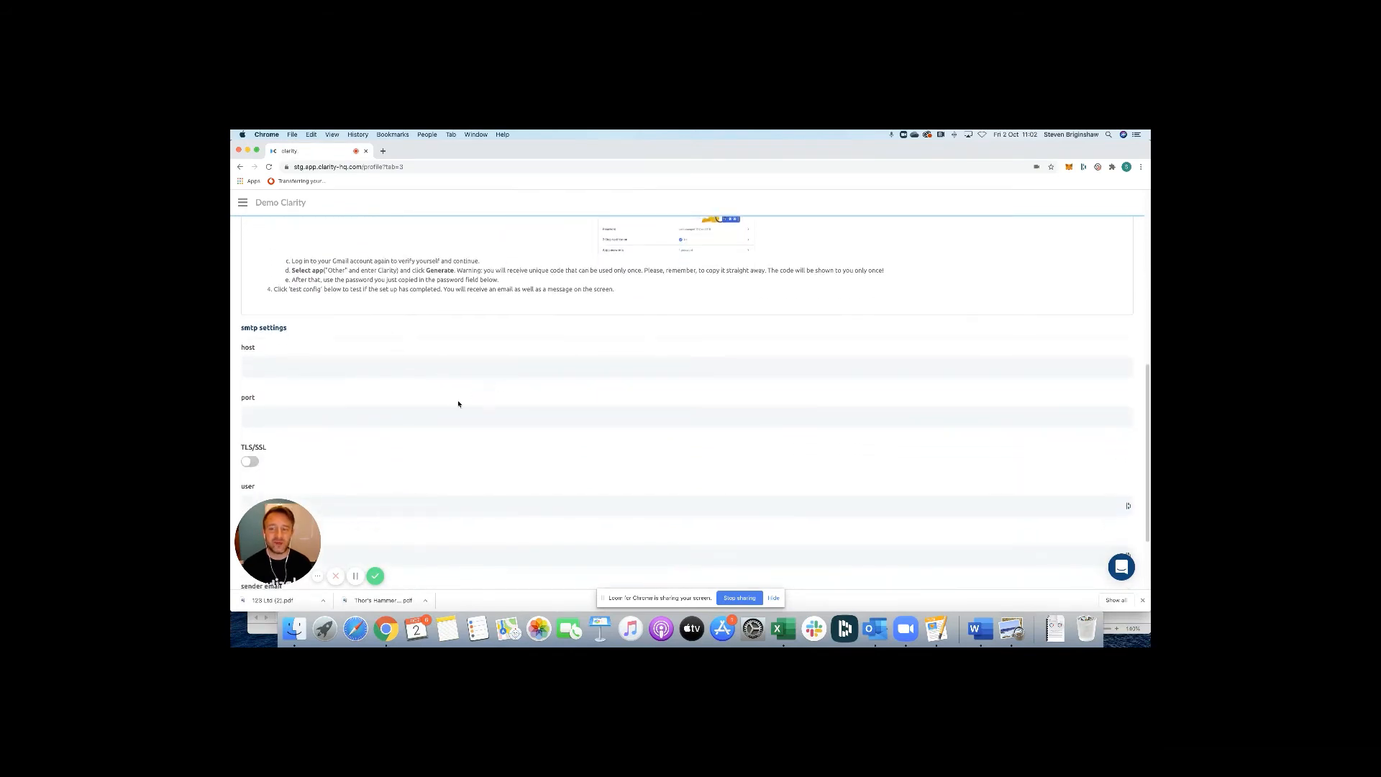
{"action": "scroll", "coordinate": [516, 477], "scroll_direction": "down", "scroll_amount": 3}
{"action": "scroll", "coordinate": [517, 478], "scroll_direction": "up", "scroll_amount": 5}
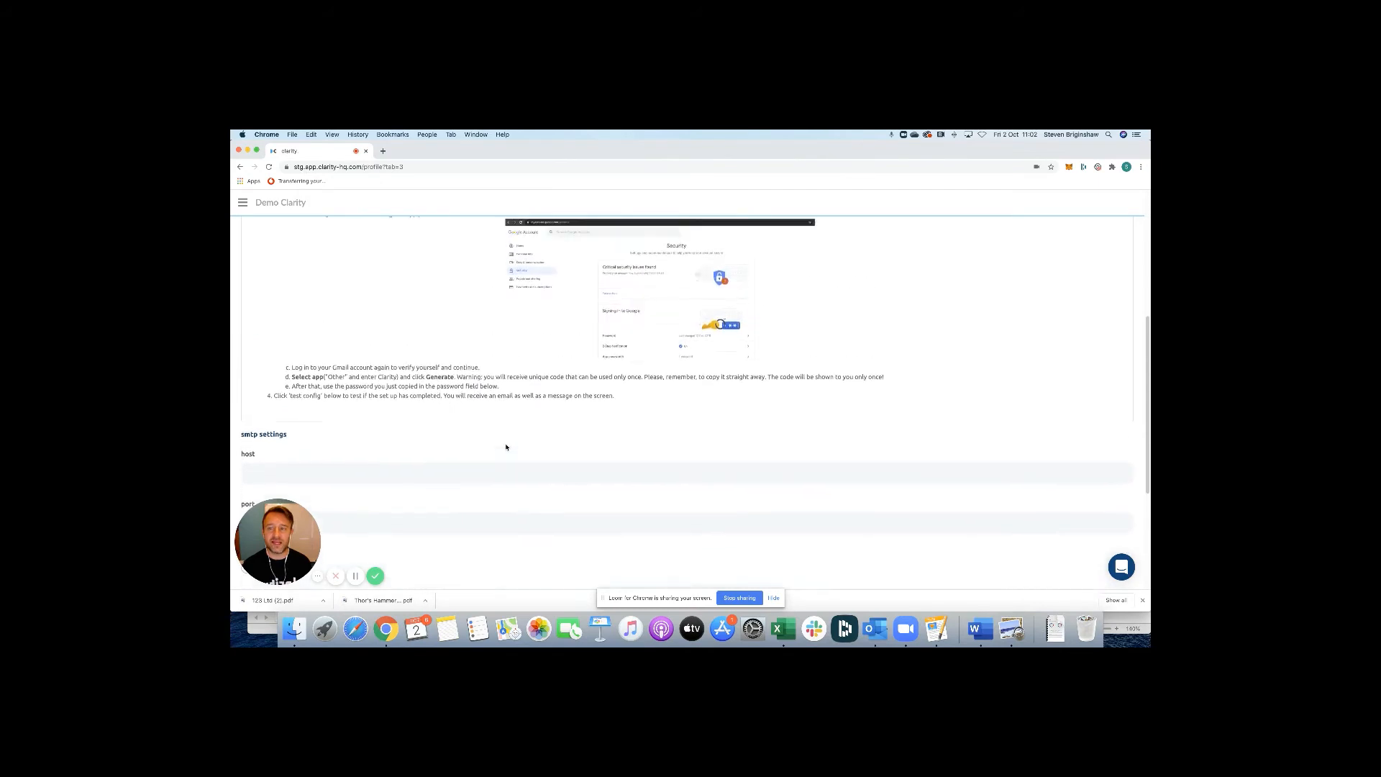
{"action": "scroll", "coordinate": [505, 446], "scroll_direction": "up", "scroll_amount": 4}
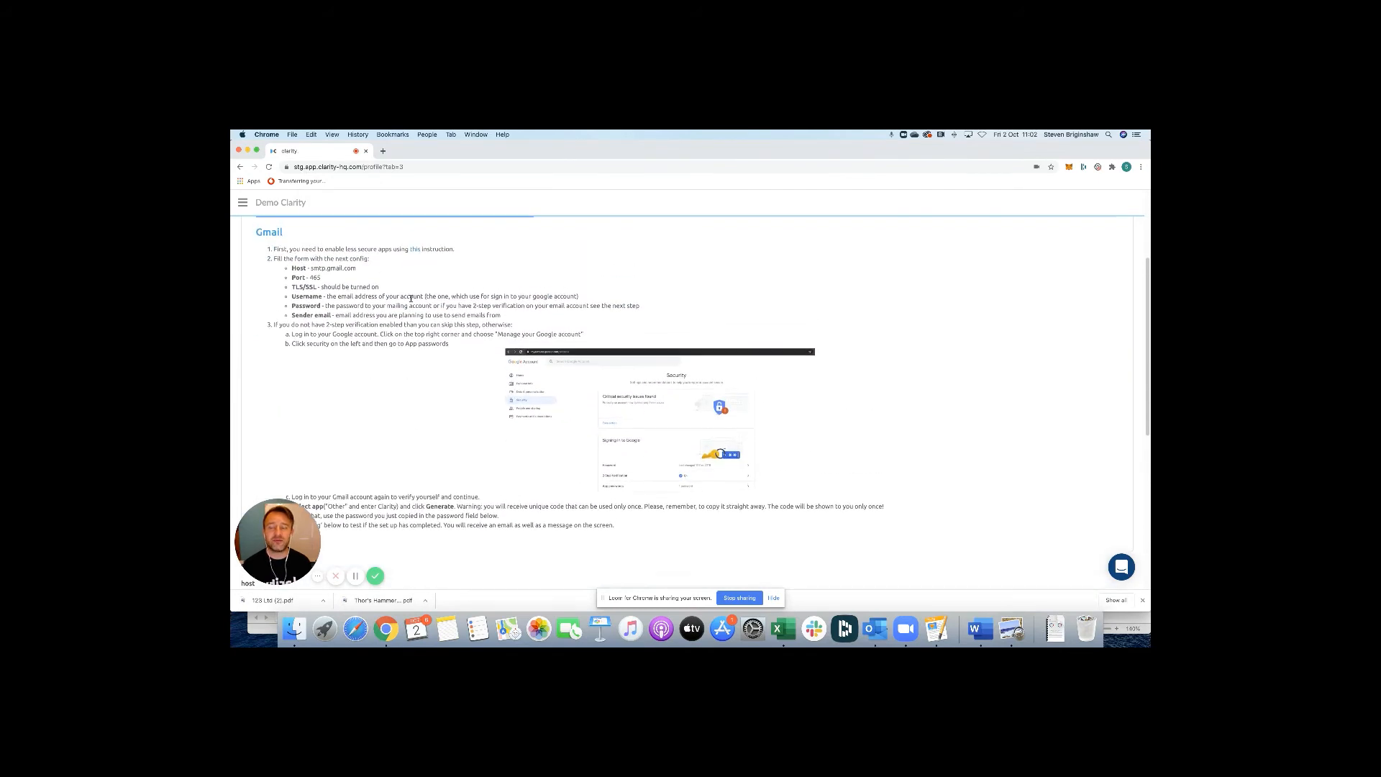
{"action": "scroll", "coordinate": [412, 295], "scroll_direction": "up", "scroll_amount": 1}
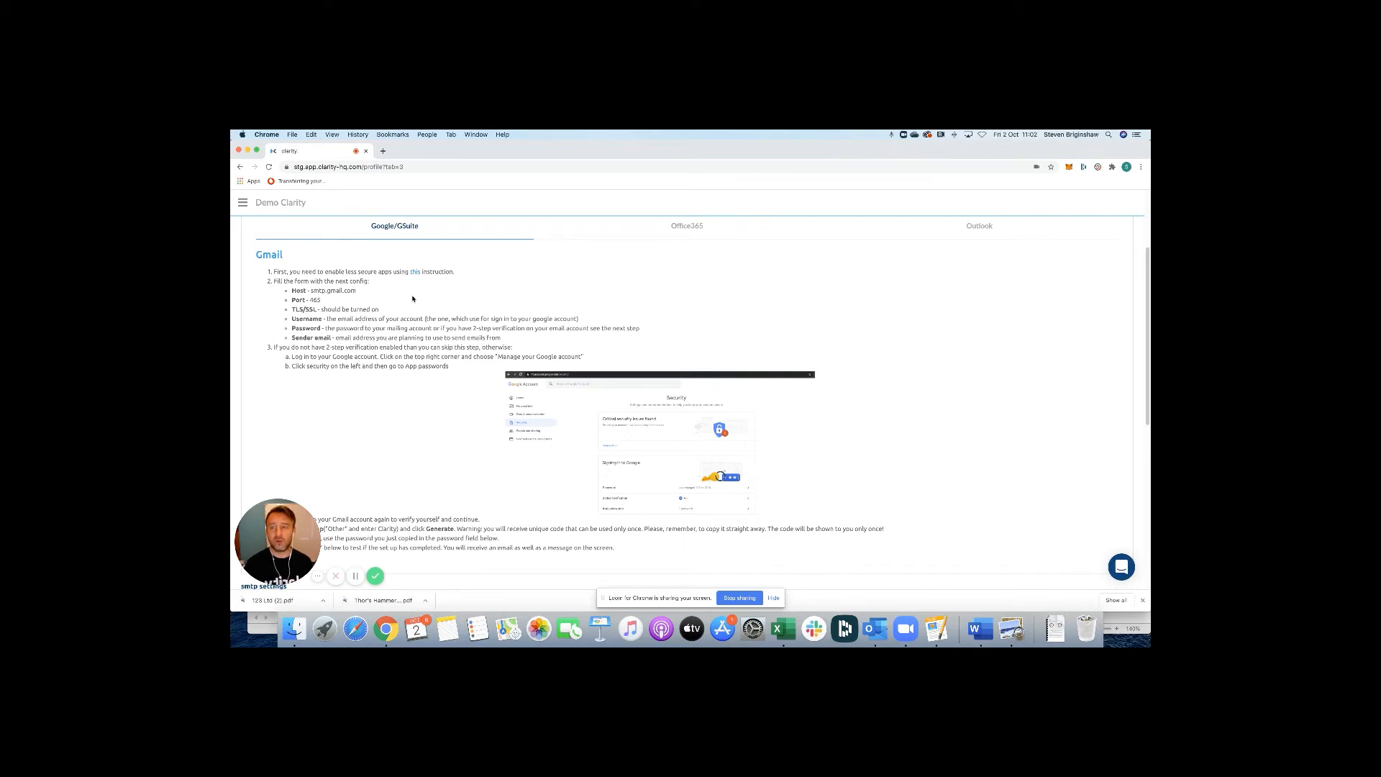
{"action": "left_click", "coordinate": [678, 236]}
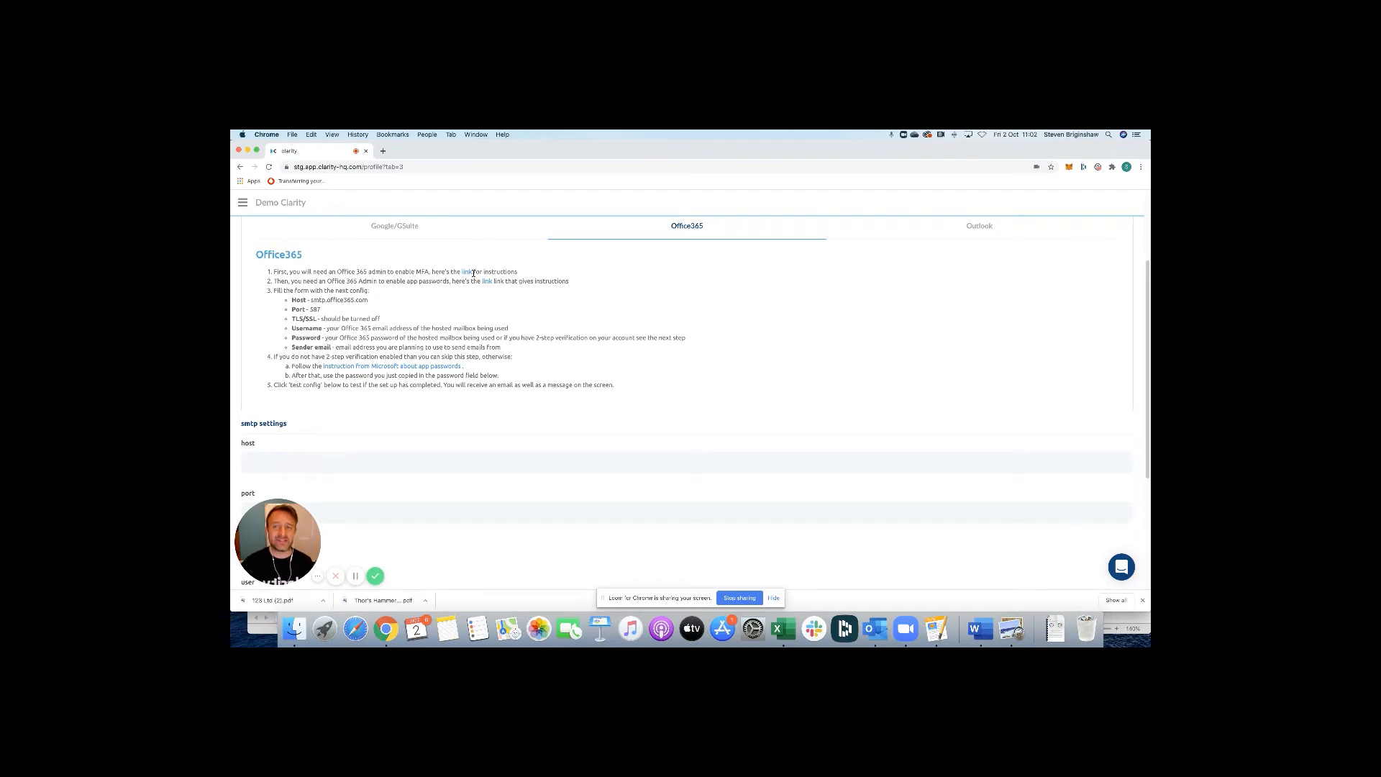
{"action": "left_click", "coordinate": [425, 231]}
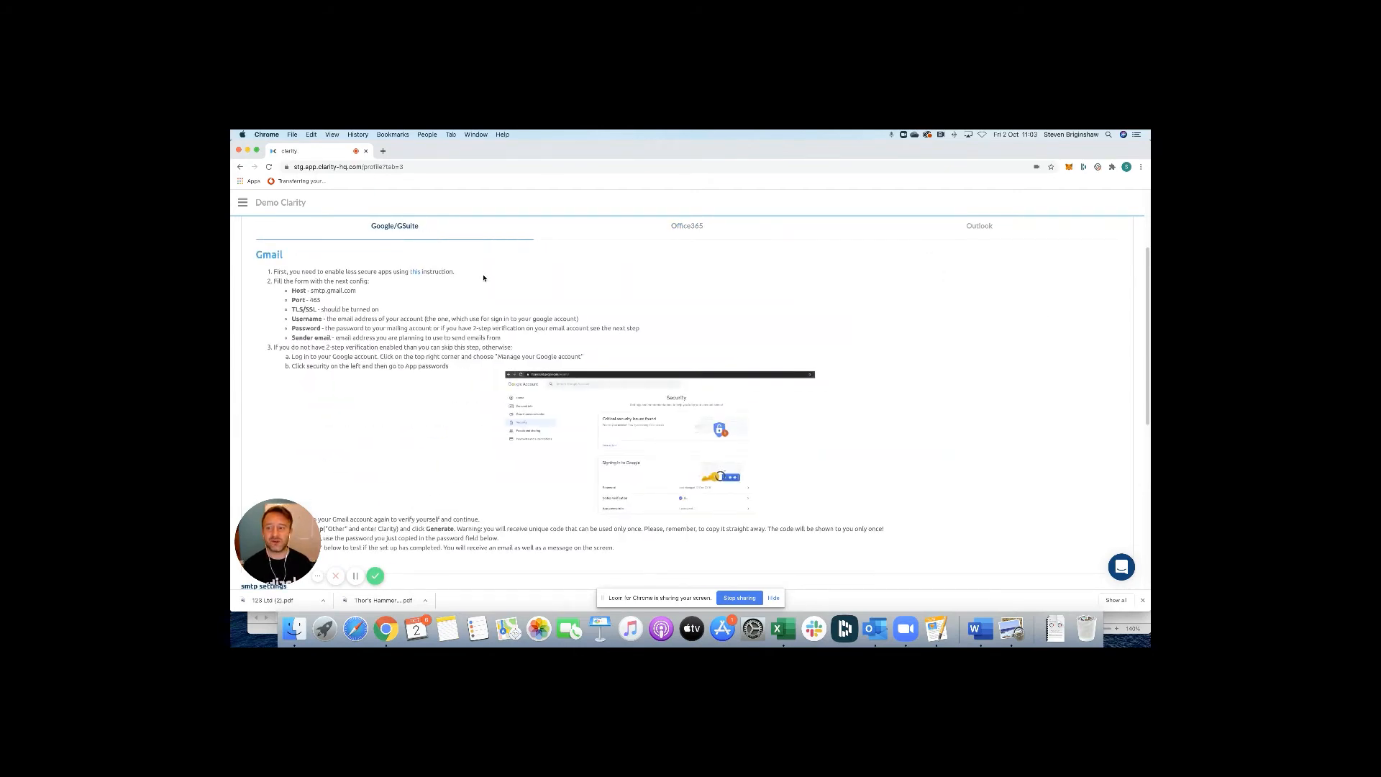
Send a test email with the Office 365 SMTP settings on port 587, then go to the portfolio dashboard.
{"action": "scroll", "coordinate": [598, 411], "scroll_direction": "down", "scroll_amount": 5}
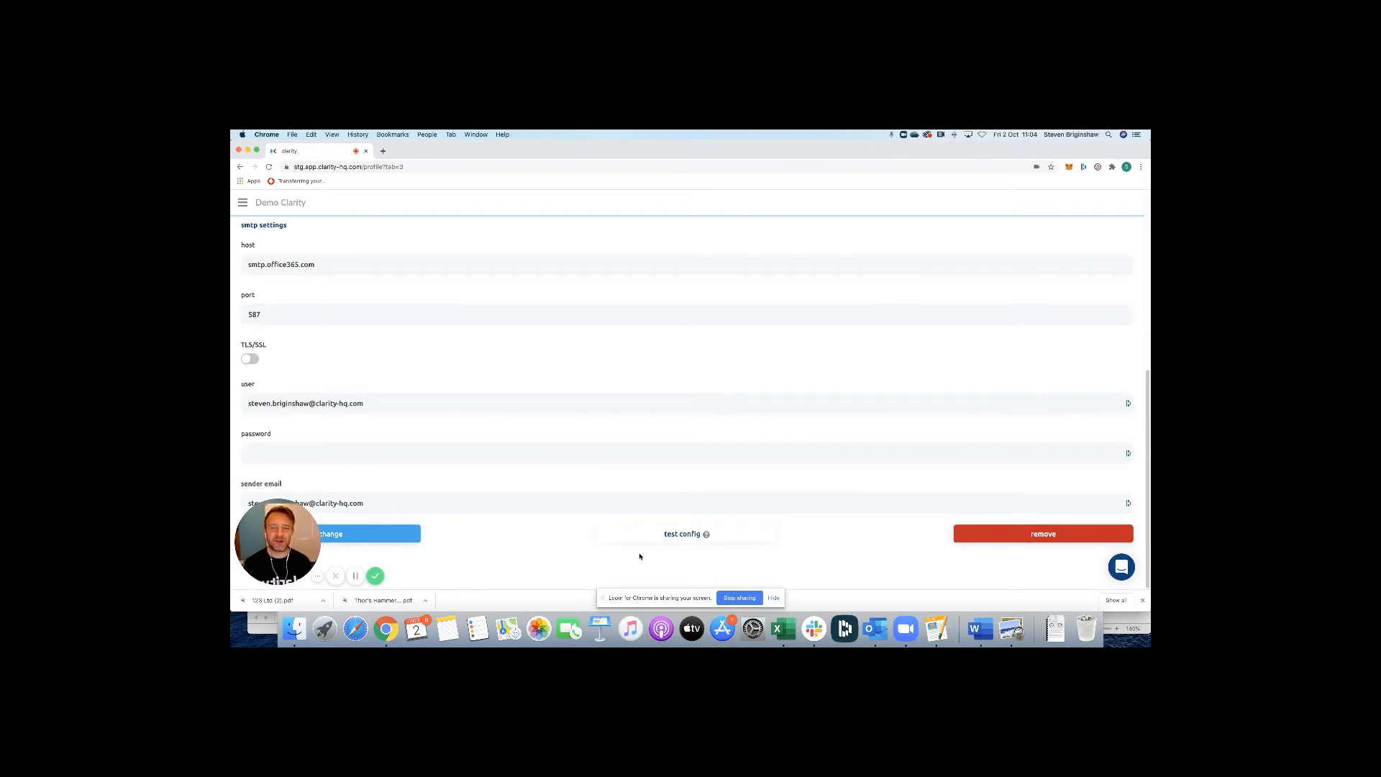
{"action": "left_click", "coordinate": [661, 536]}
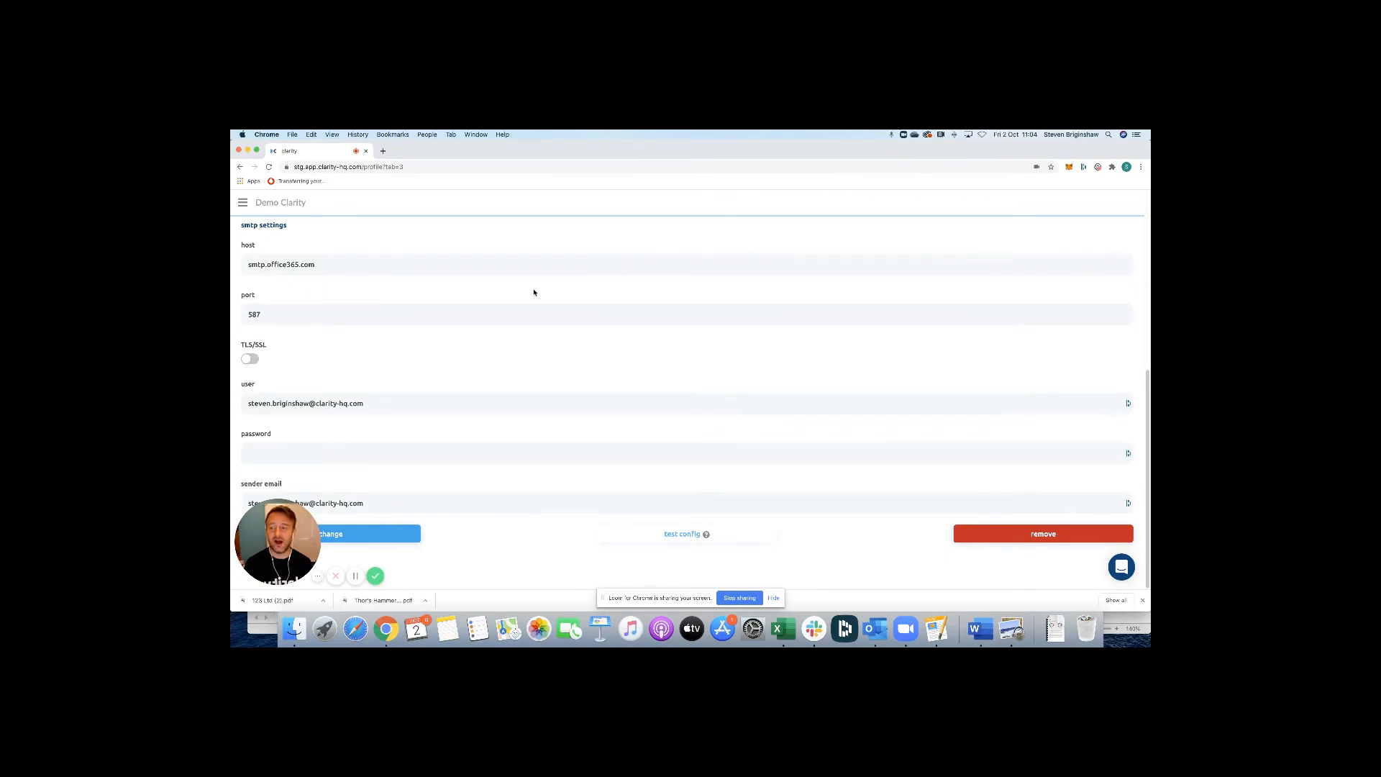
{"action": "left_click", "coordinate": [243, 202]}
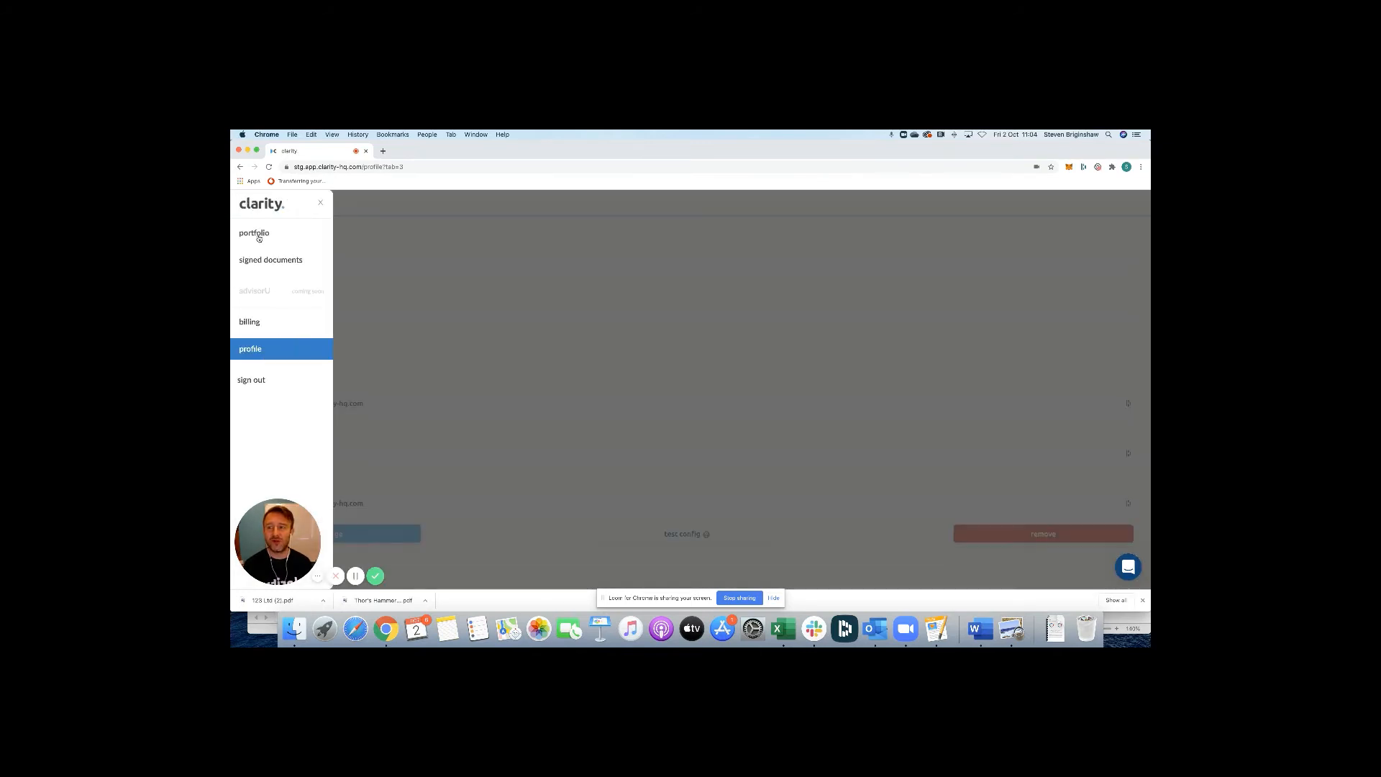
{"action": "left_click", "coordinate": [260, 237]}
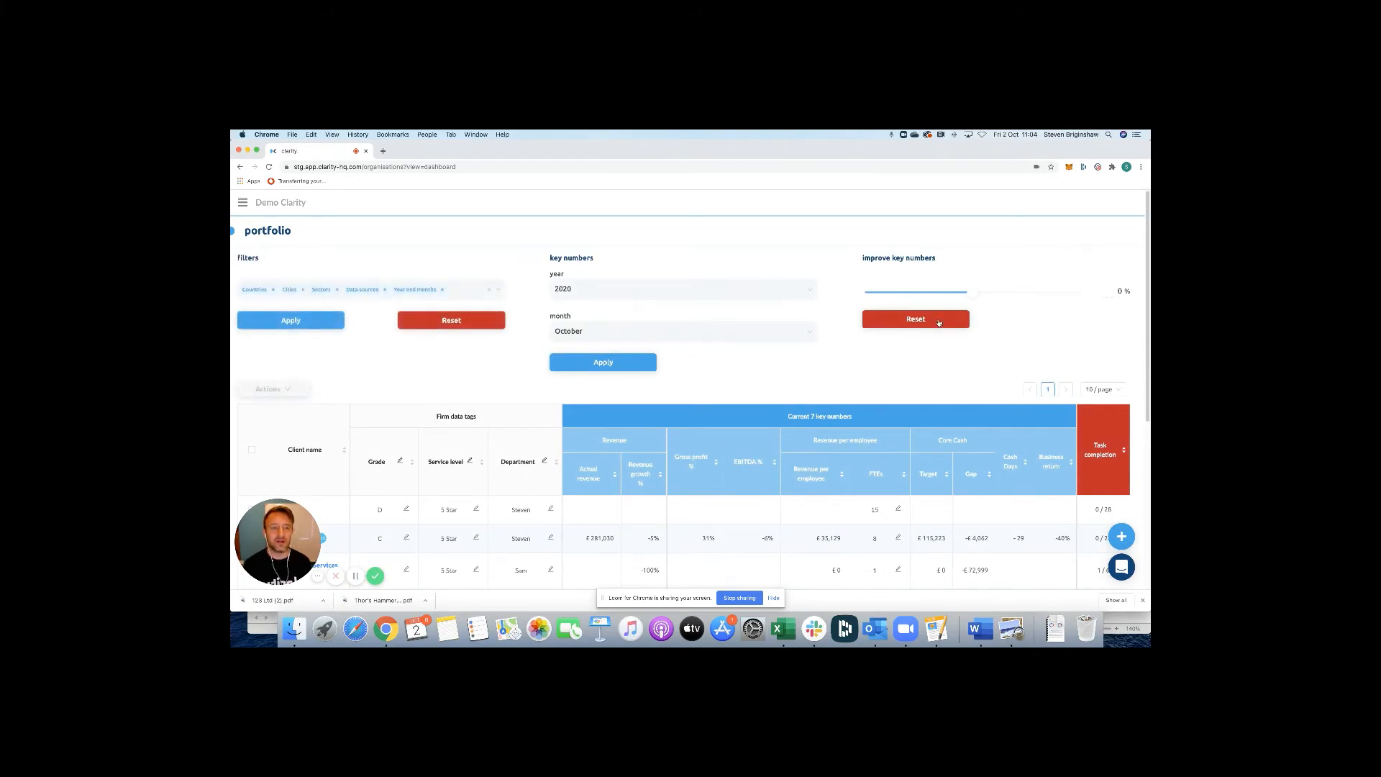
Show March 2020 key numbers with a 5% improvement.
{"action": "left_click_drag", "start_coordinate": [972, 292], "coordinate": [977, 292]}
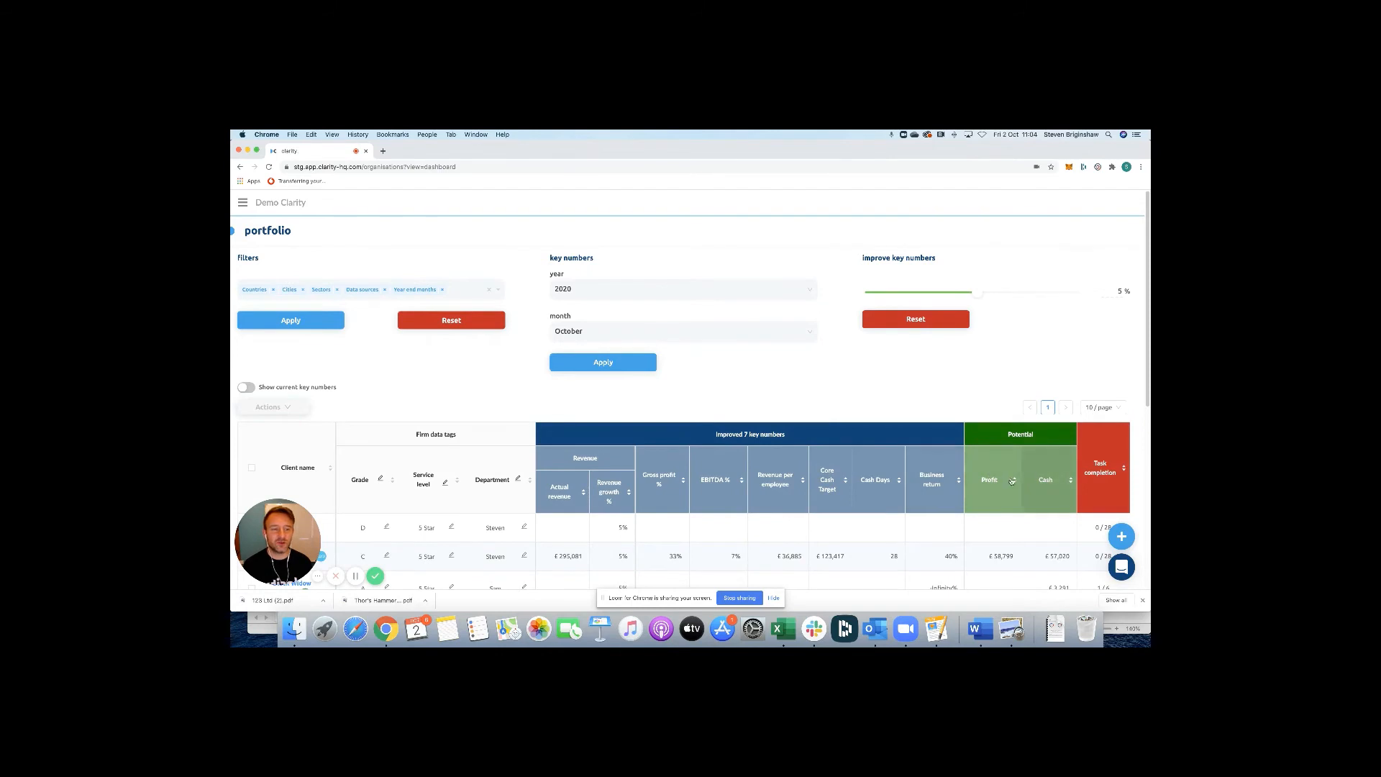
{"action": "left_click", "coordinate": [623, 334]}
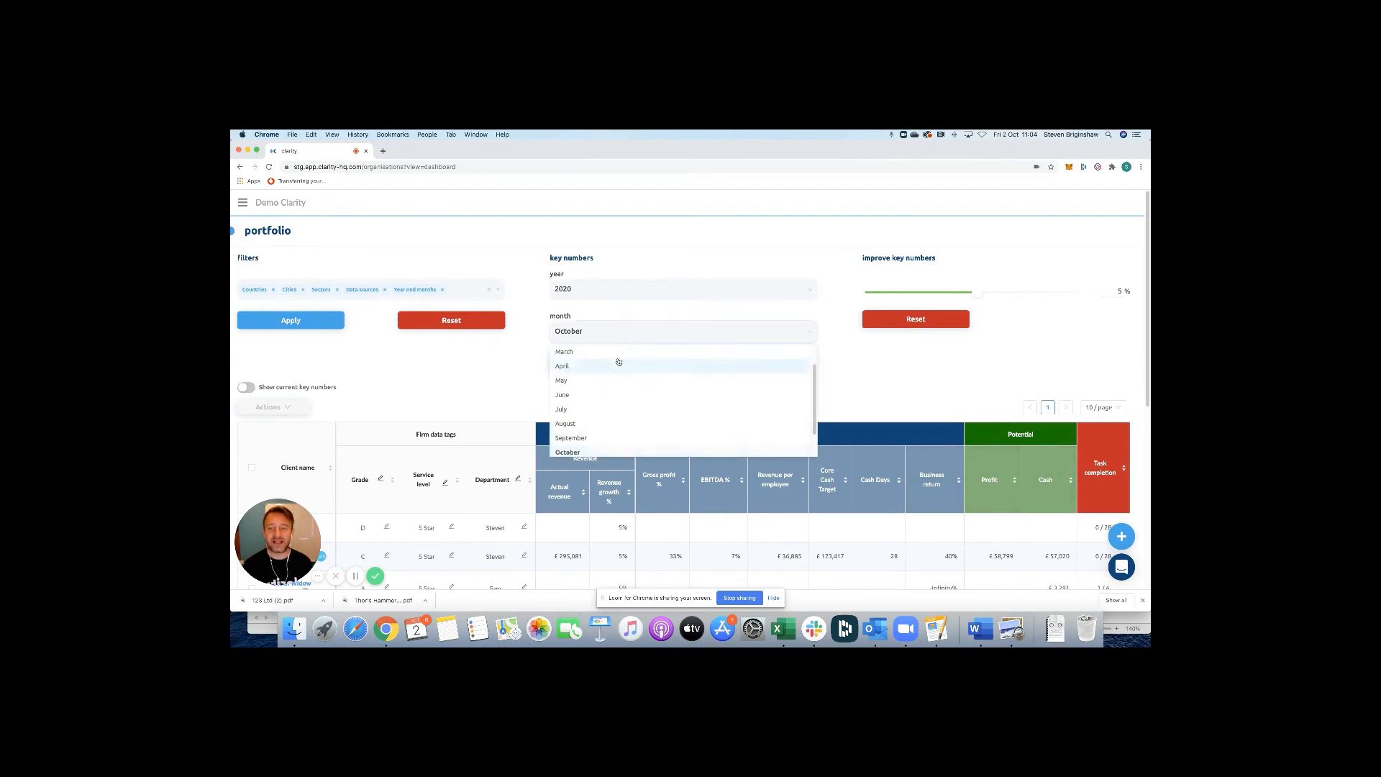
{"action": "left_click", "coordinate": [576, 356]}
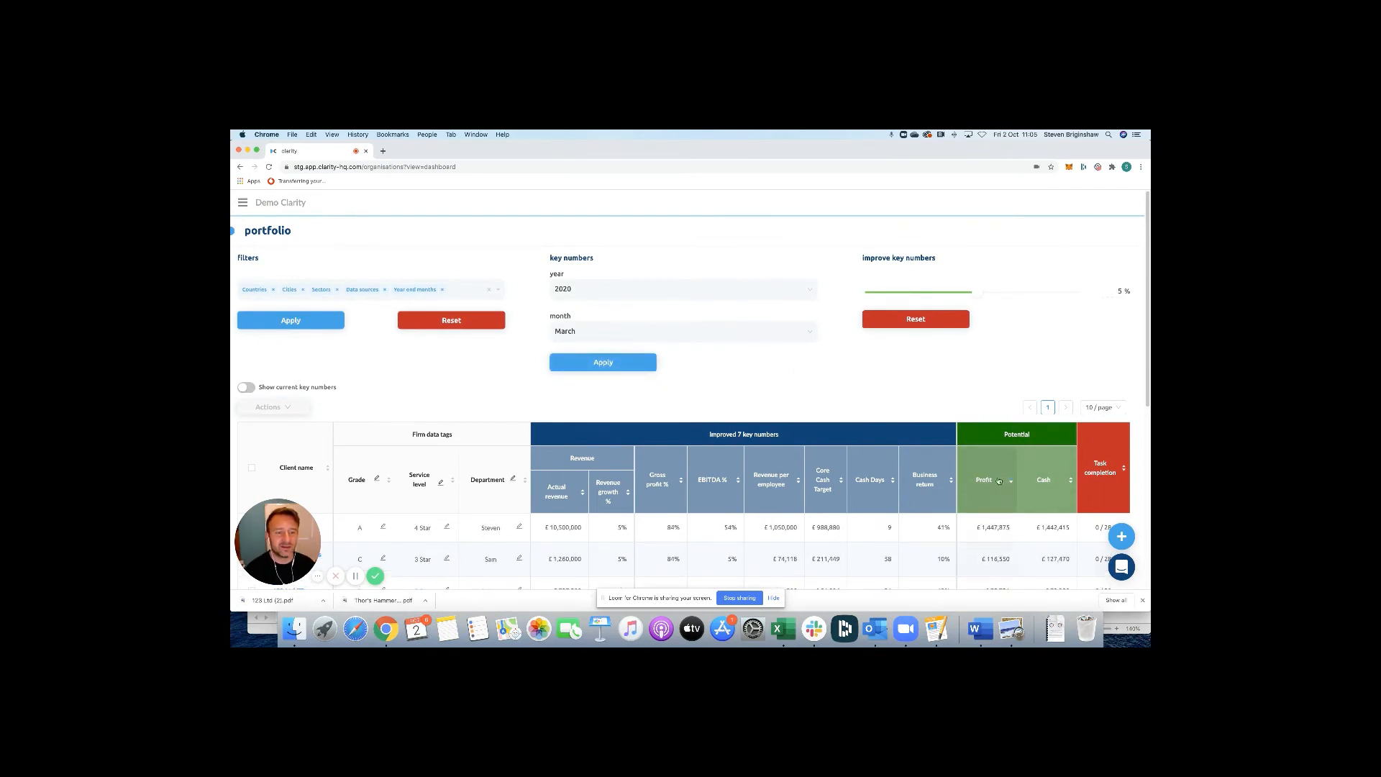
Select Clarity Ltd, Thor's Hammers and 123 Ltd for the report.
{"action": "scroll", "coordinate": [440, 384], "scroll_direction": "down", "scroll_amount": 3}
{"action": "left_click", "coordinate": [251, 412]}
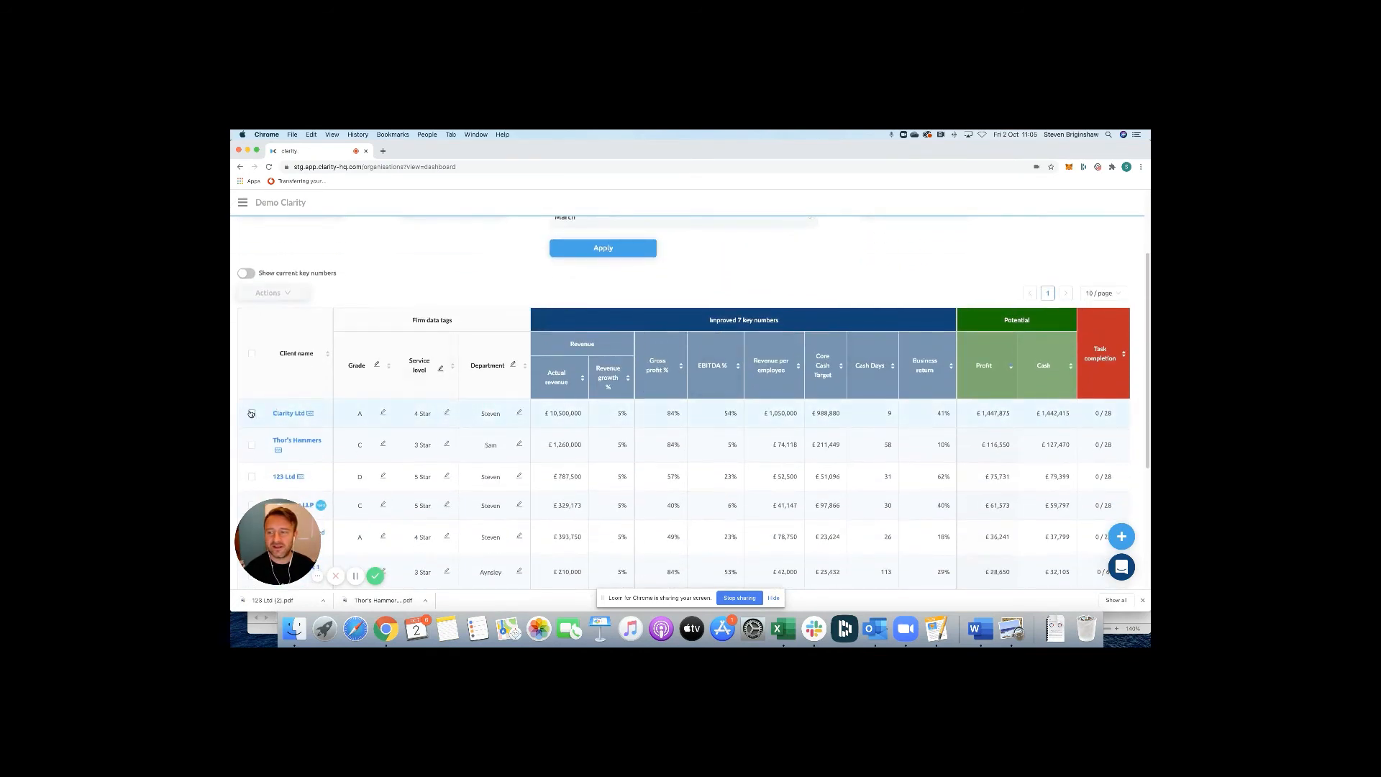
{"action": "left_click", "coordinate": [252, 476]}
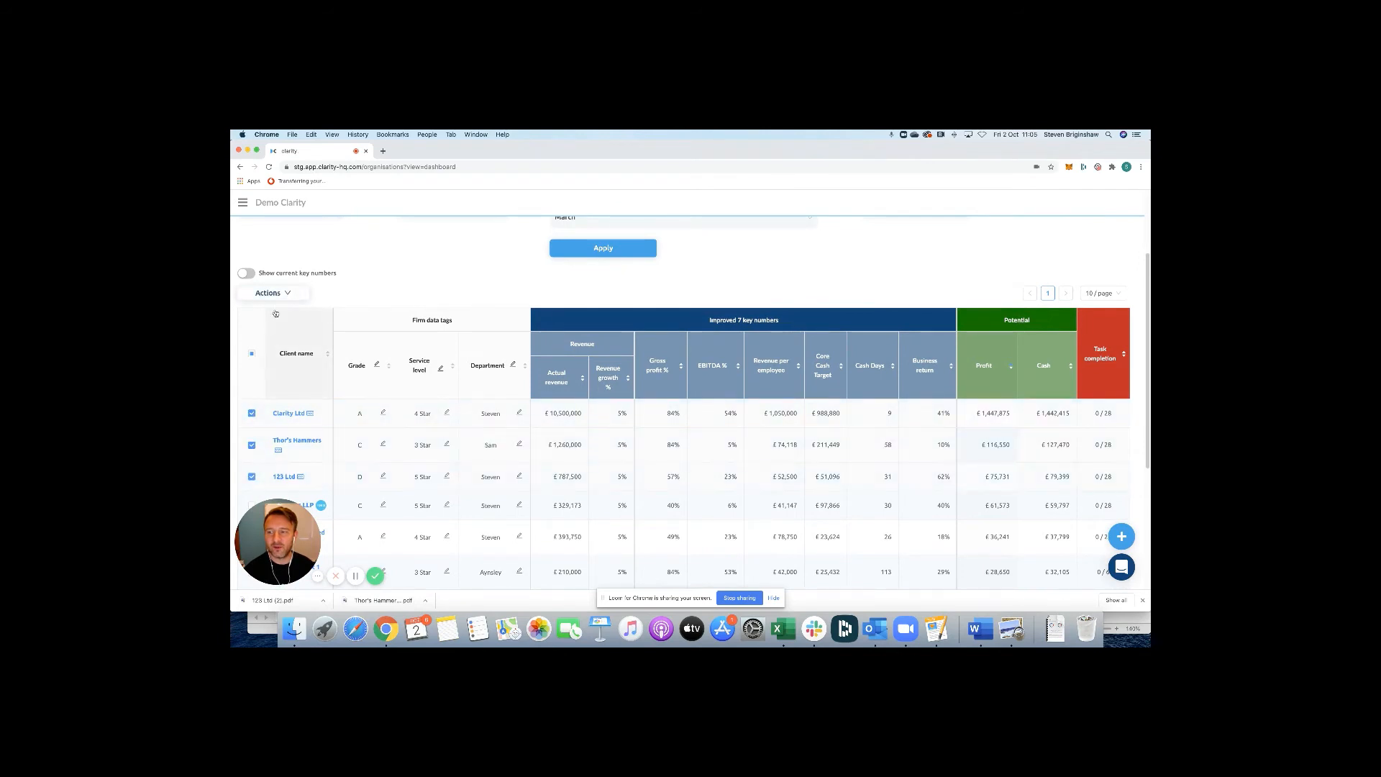
{"action": "left_click", "coordinate": [269, 293]}
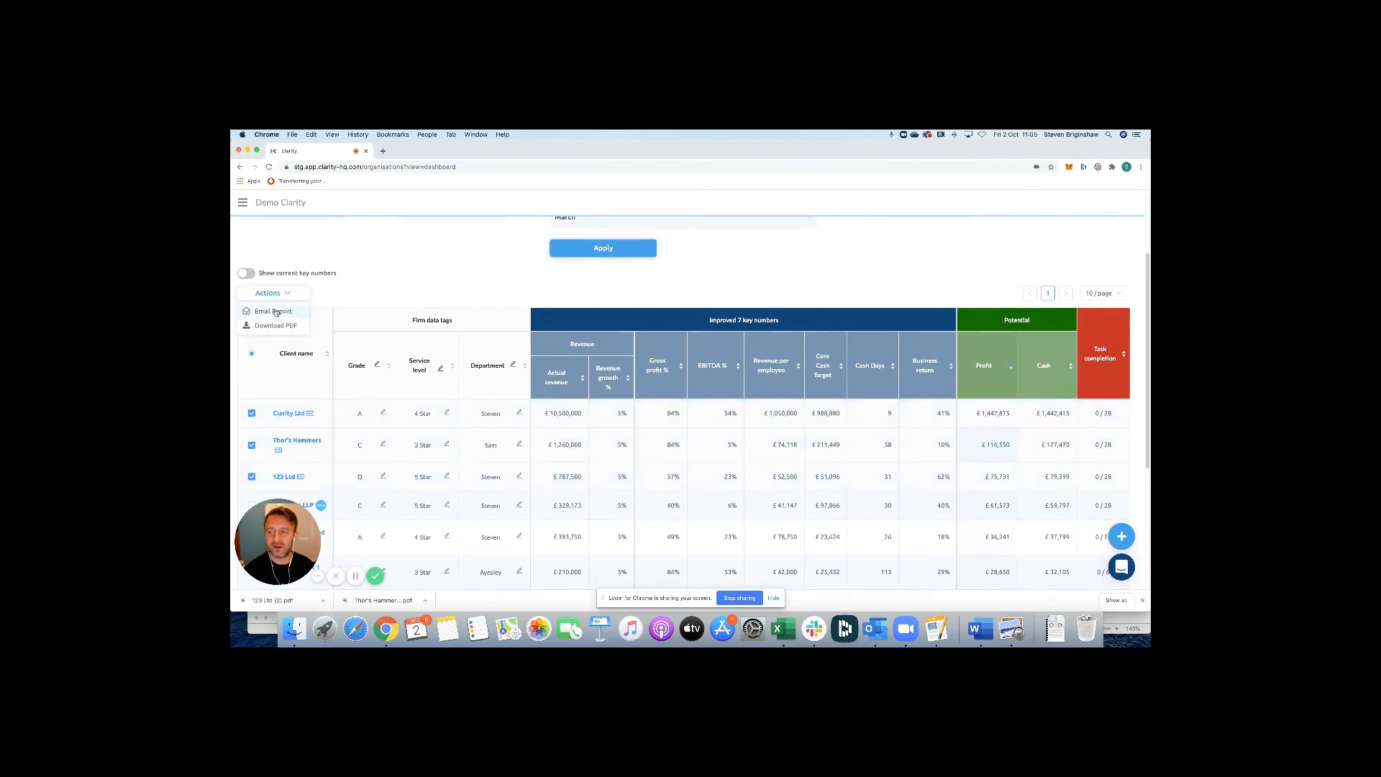
Start the email report for the three clients with the logo on, and review its subject and body.
{"action": "left_click", "coordinate": [275, 311]}
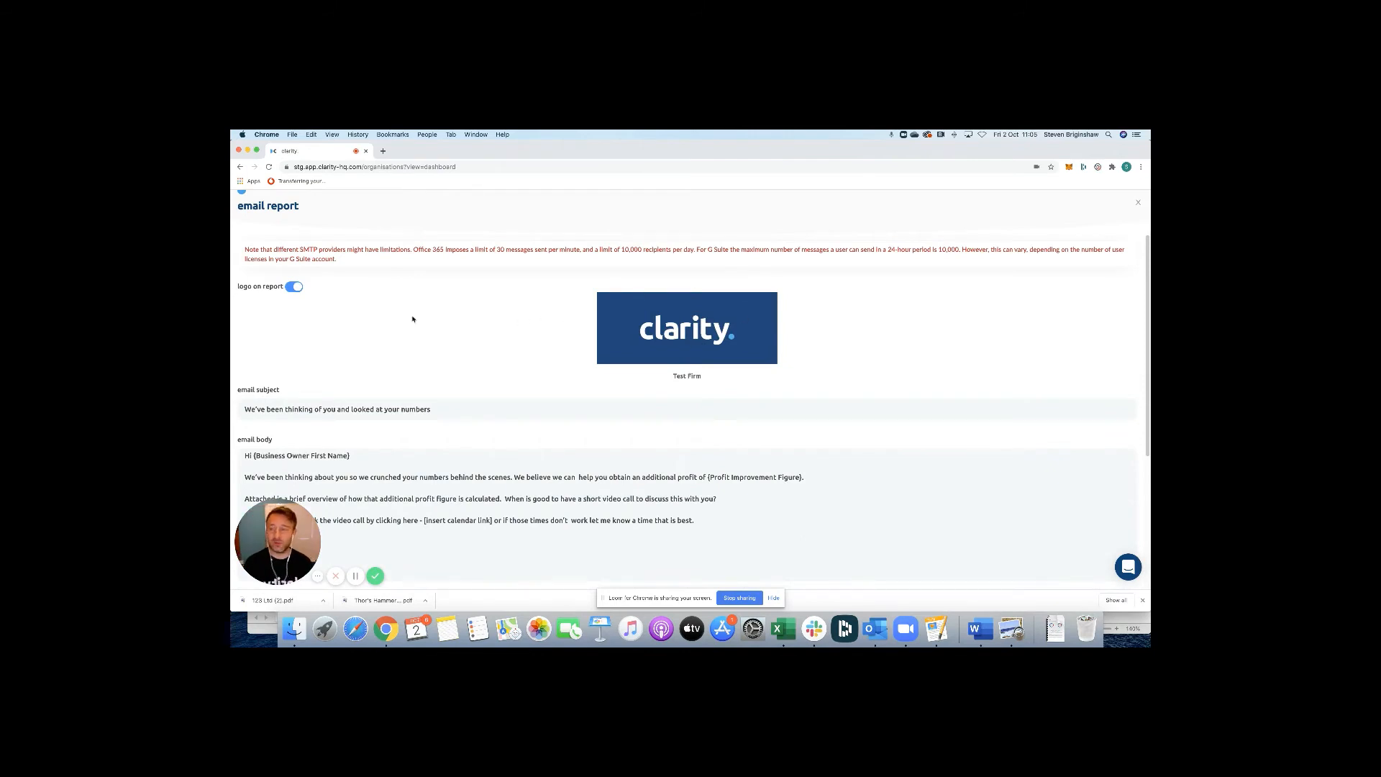
{"action": "left_click", "coordinate": [292, 287]}
{"action": "left_click", "coordinate": [291, 287]}
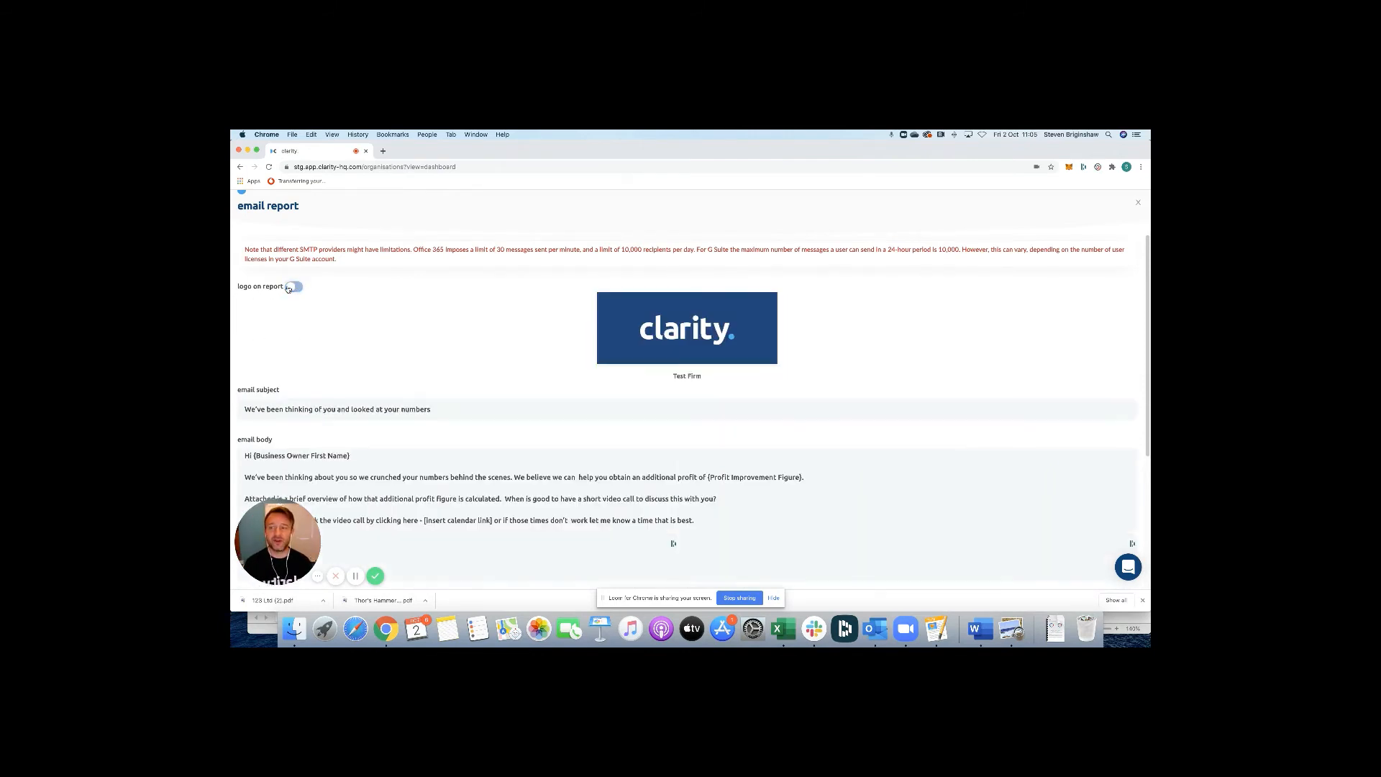
{"action": "scroll", "coordinate": [426, 389], "scroll_direction": "down", "scroll_amount": 2}
{"action": "scroll", "coordinate": [427, 388], "scroll_direction": "down", "scroll_amount": 1}
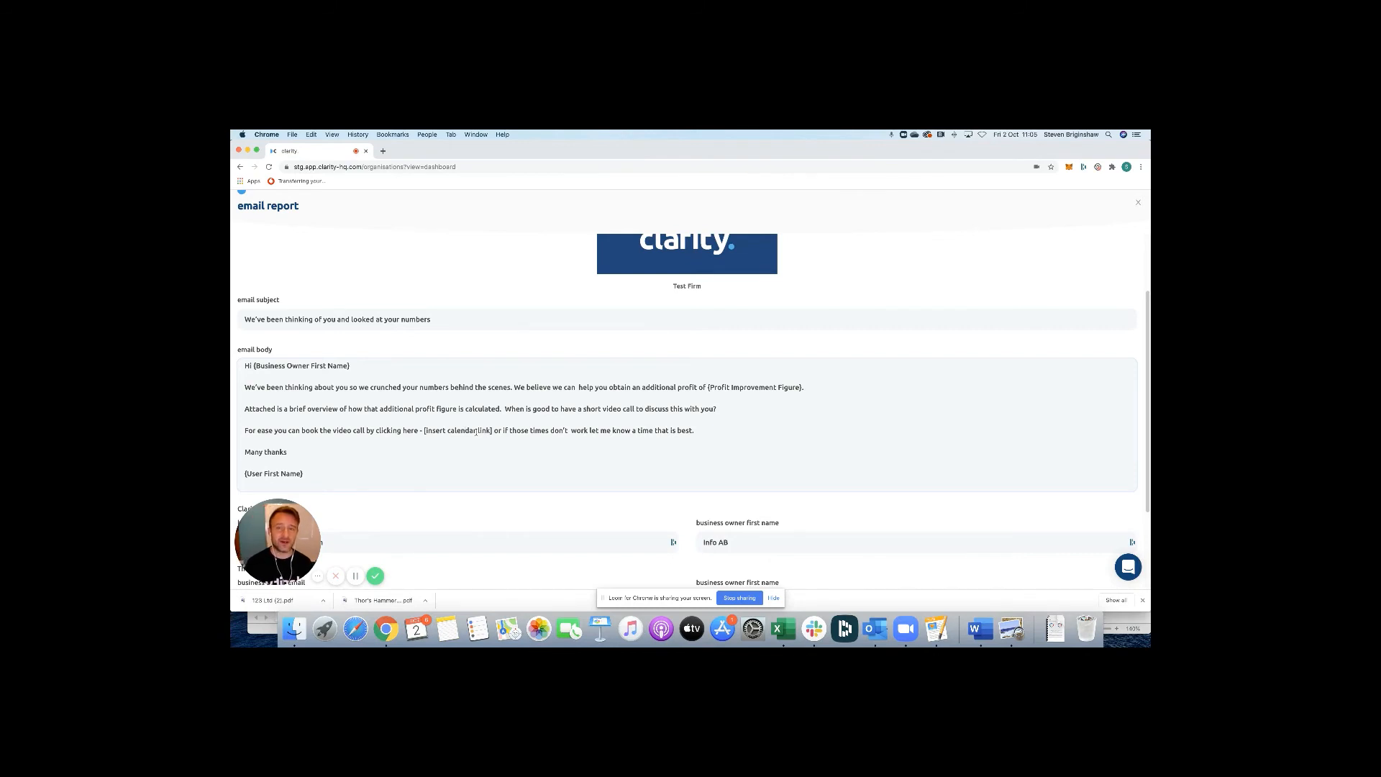
{"action": "left_click", "coordinate": [428, 430]}
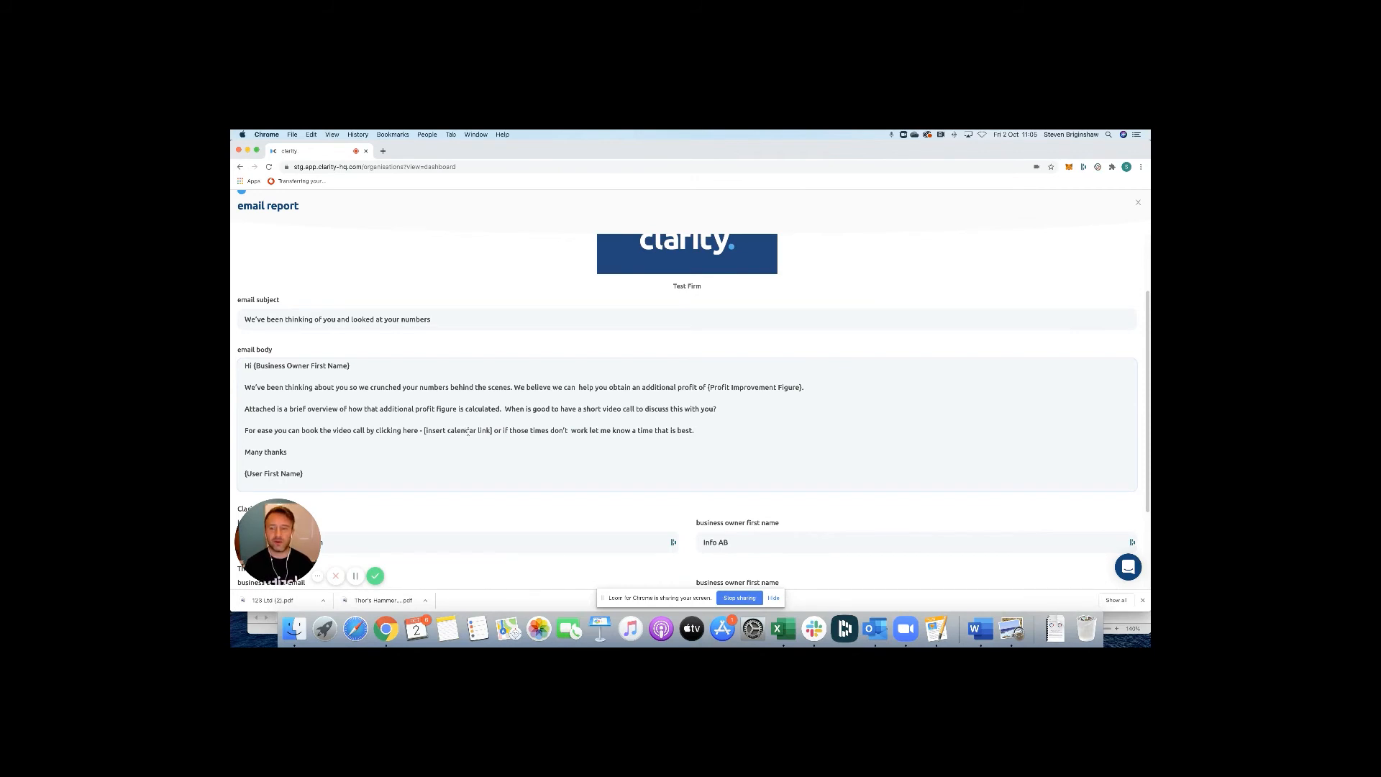
{"action": "scroll", "coordinate": [468, 432], "scroll_direction": "down", "scroll_amount": 4}
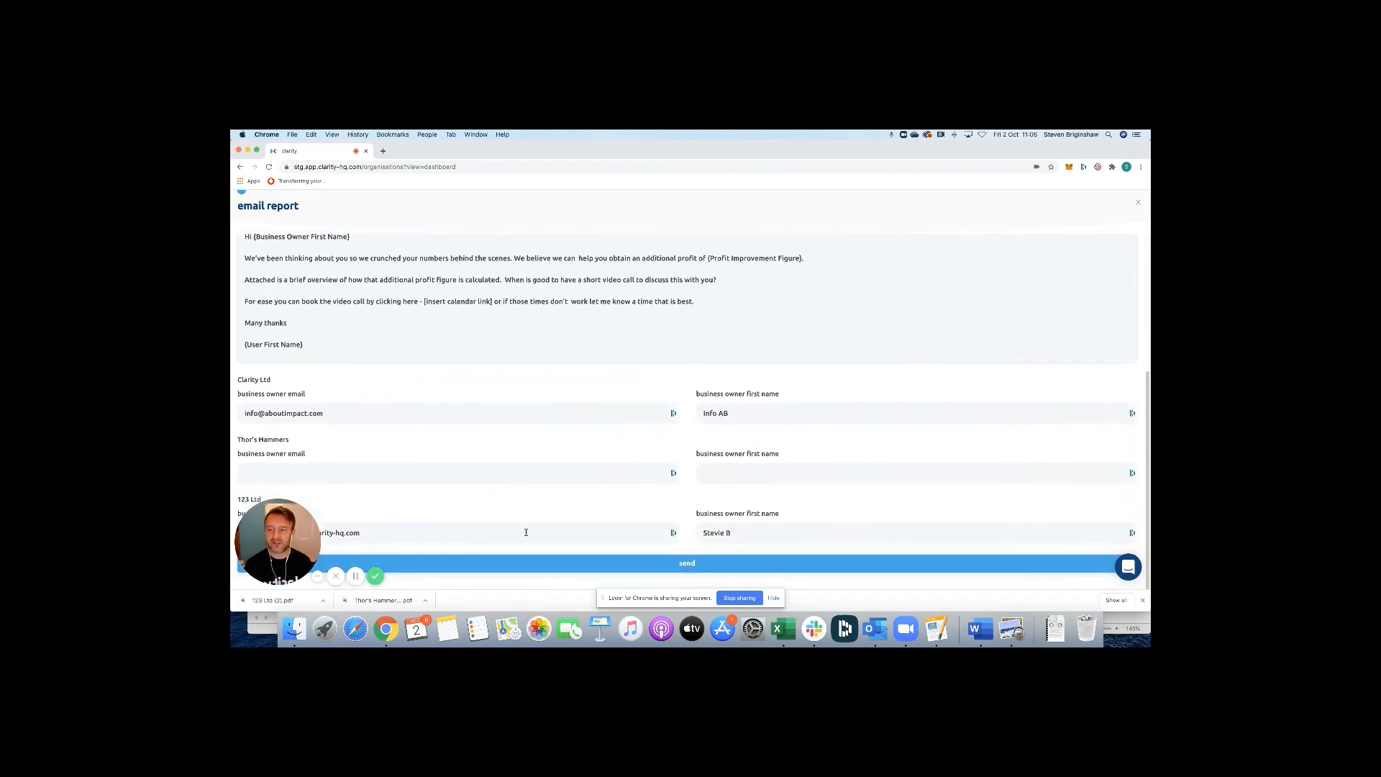
Enter the Thor's Hammers owner's e-mail and first name, then send the reports to all three clients.
{"action": "left_click", "coordinate": [457, 471]}
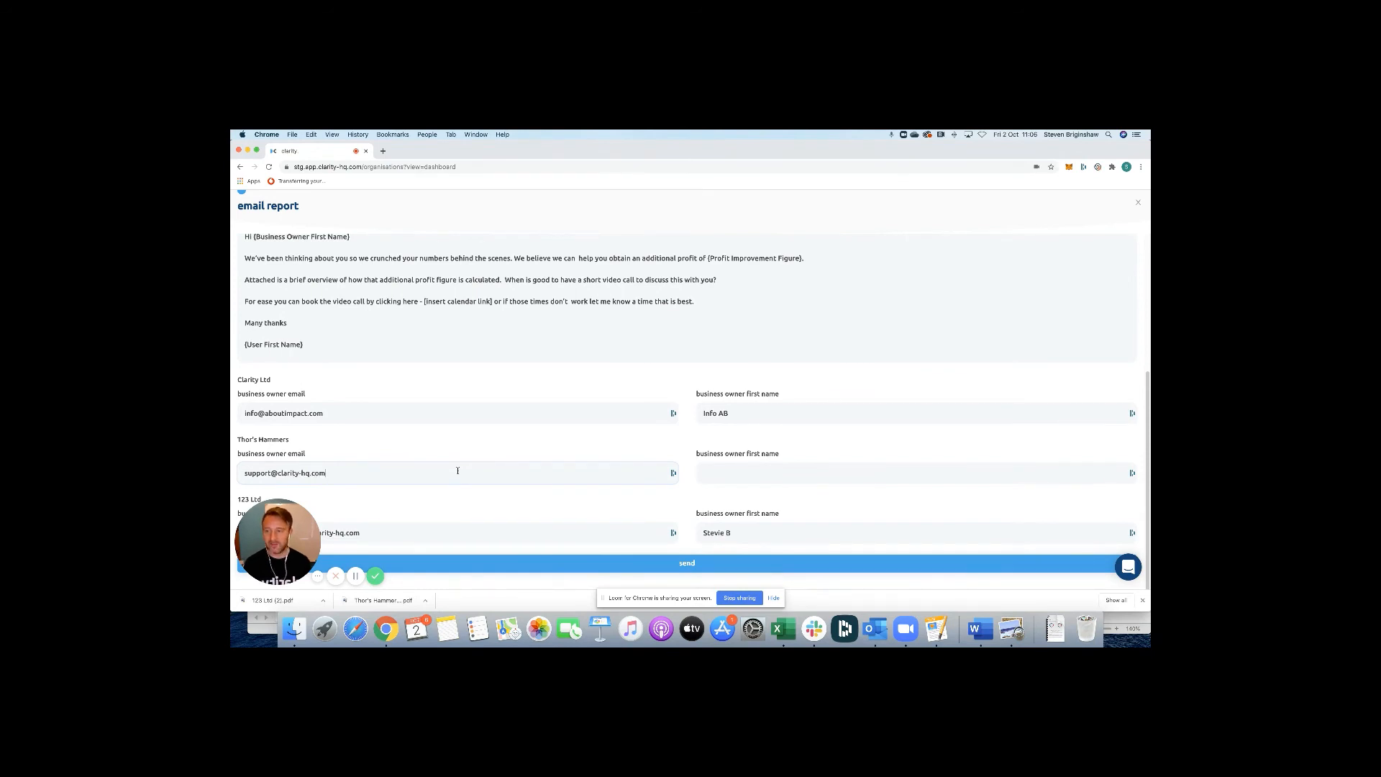
{"action": "left_click", "coordinate": [718, 470]}
{"action": "type", "text": "Steve"}
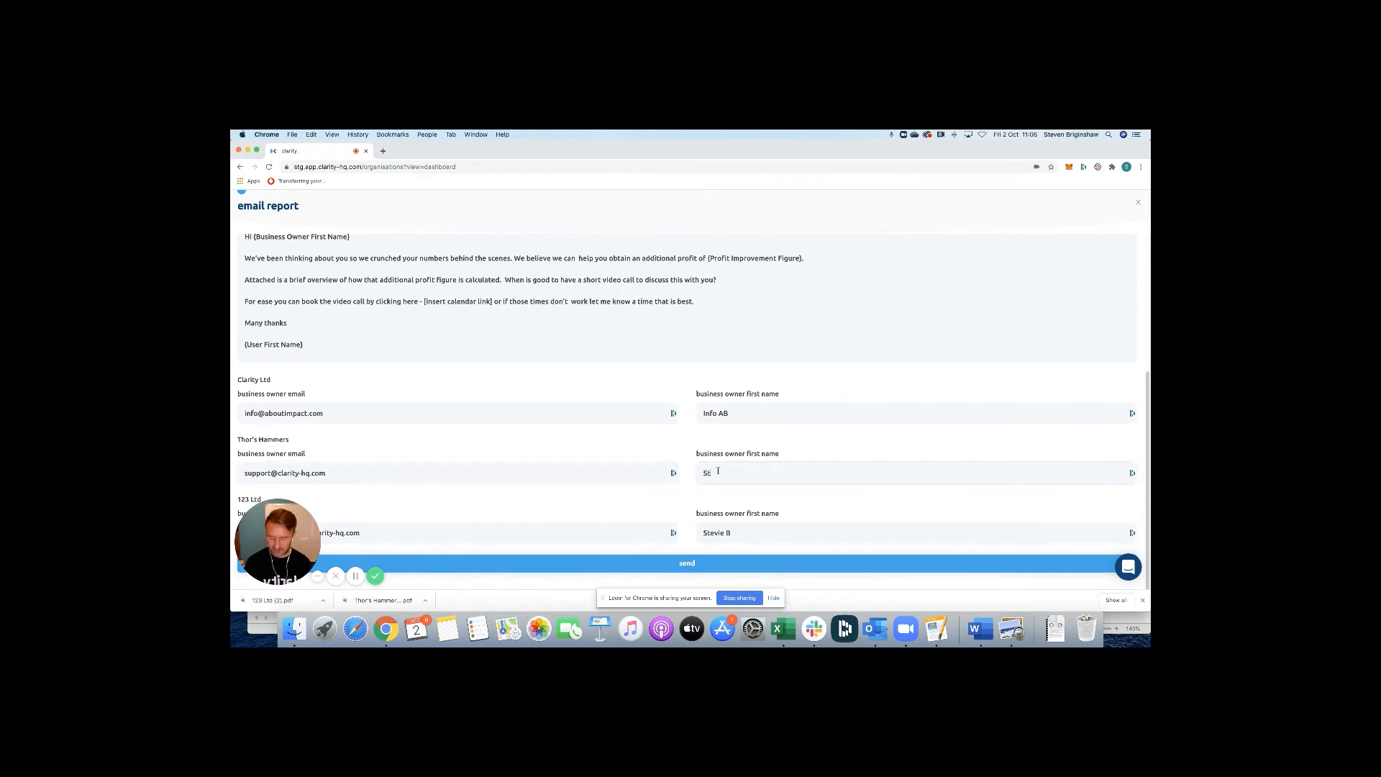
{"action": "left_click", "coordinate": [775, 529]}
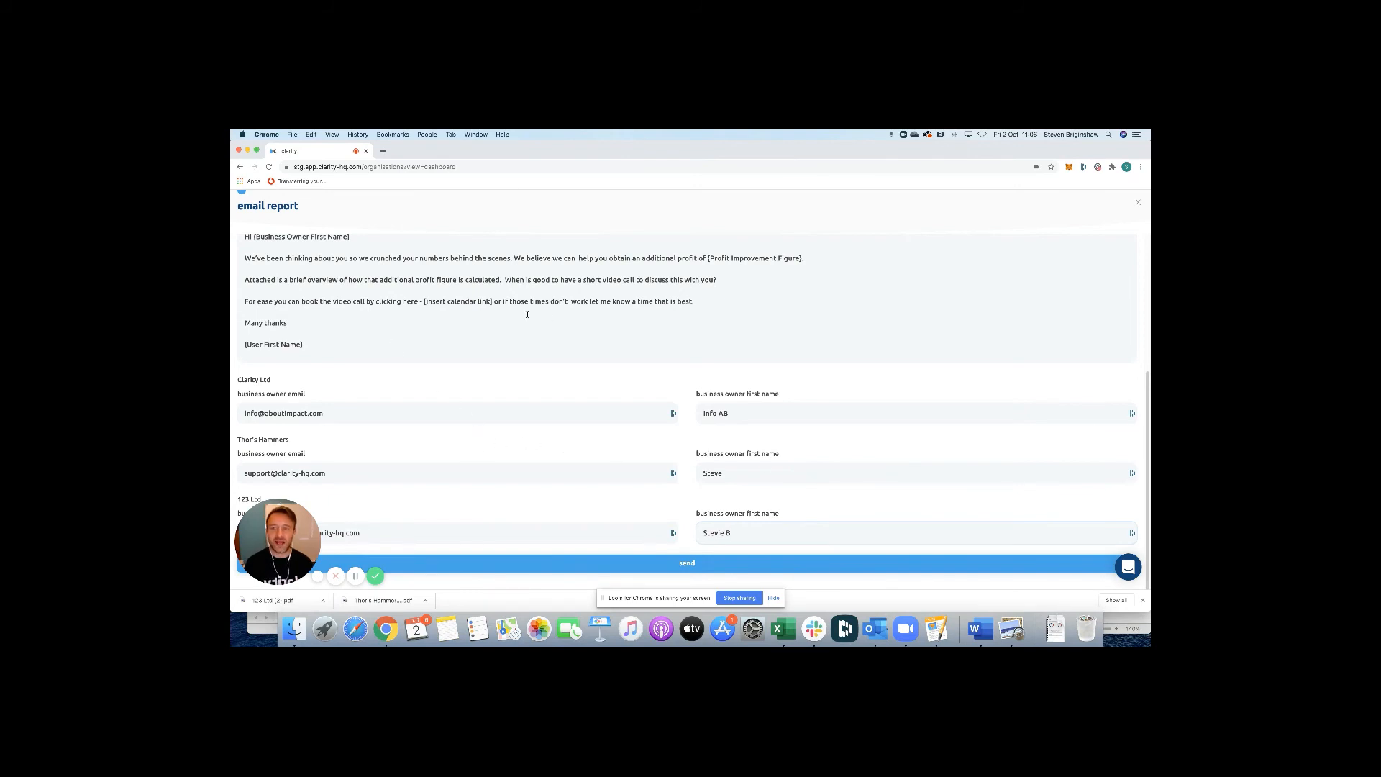
{"action": "left_click", "coordinate": [691, 563]}
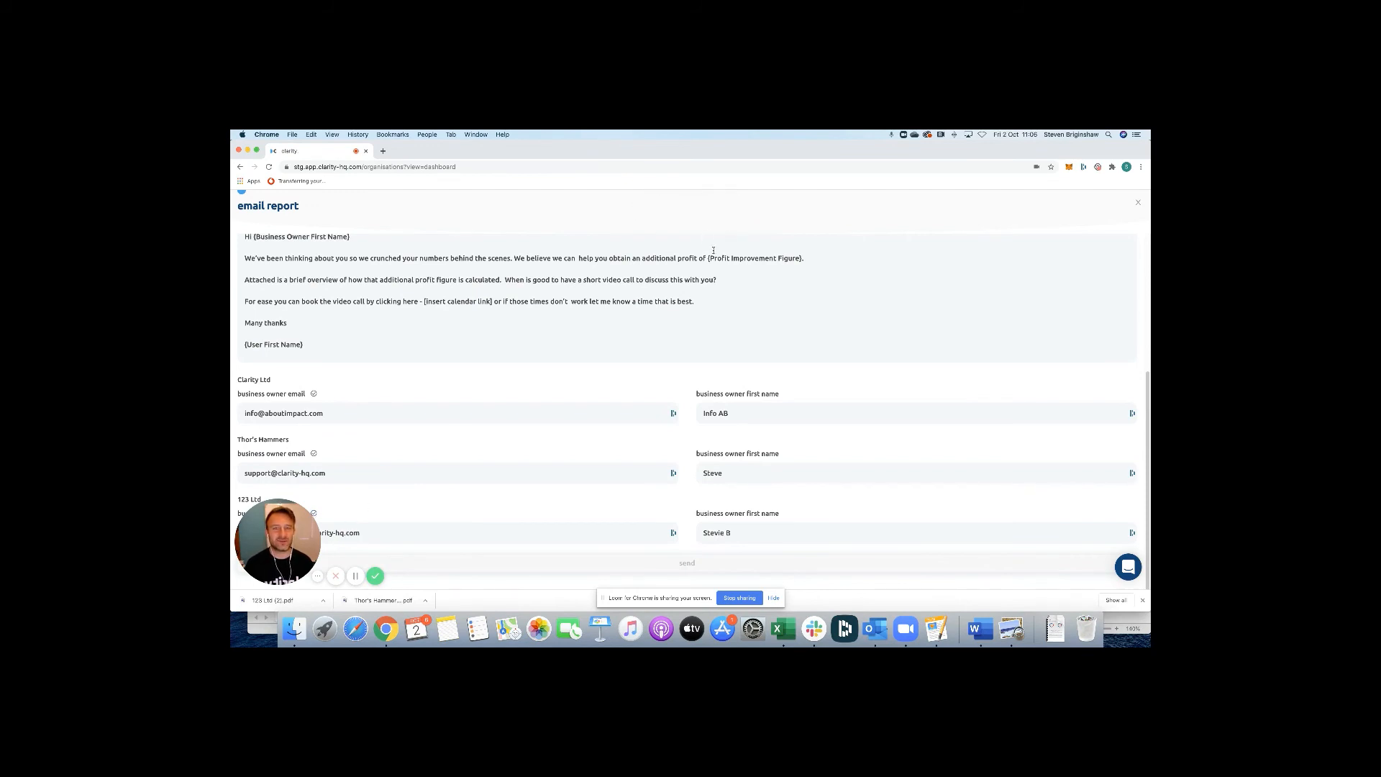
Close the email report dialog to return to the portfolio dashboard.
{"action": "left_click", "coordinate": [1139, 205]}
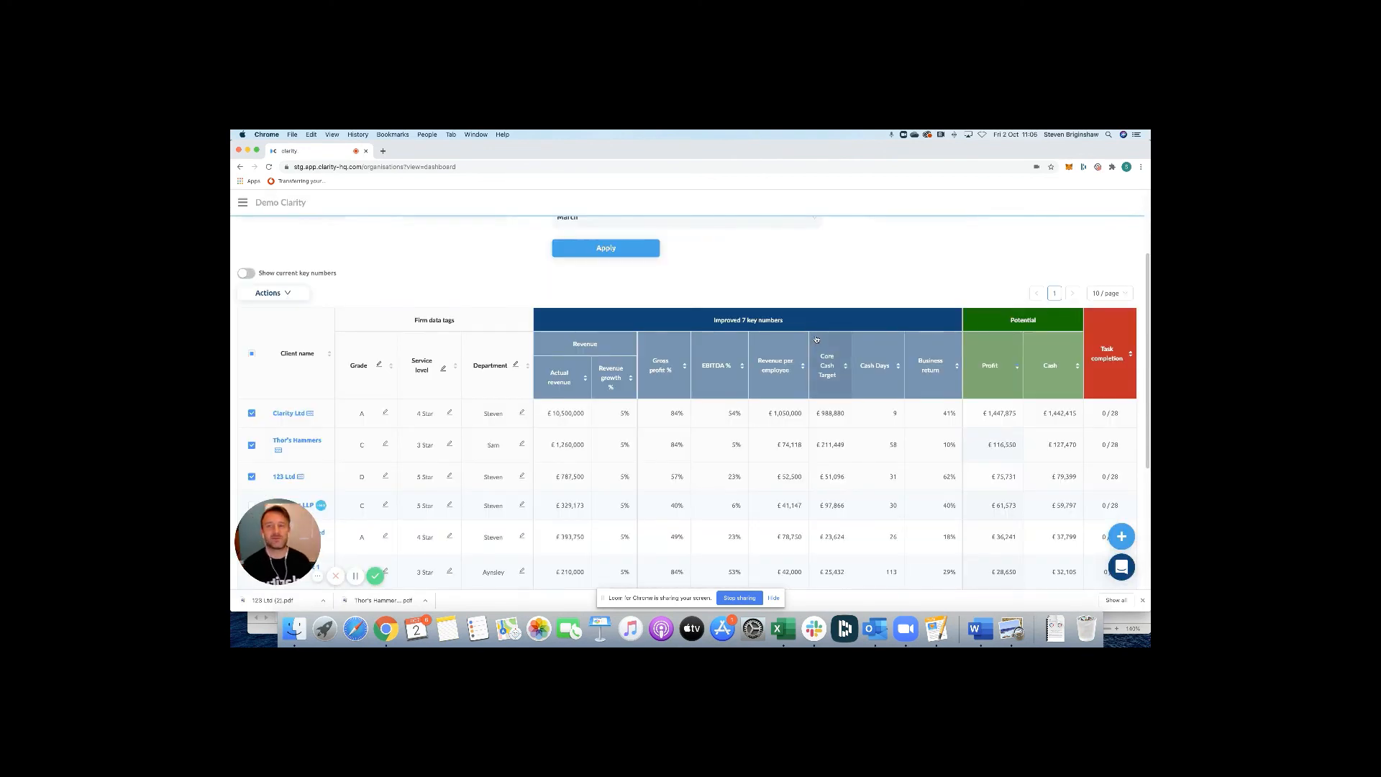